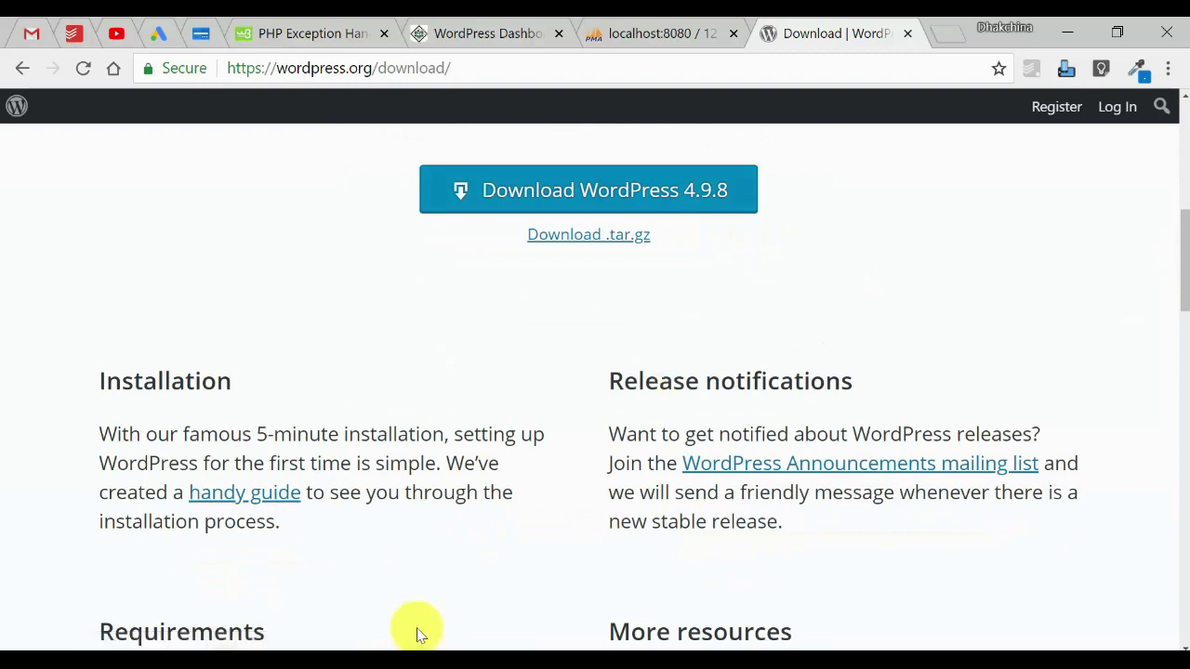
# Confirm wordpress-4.9.8.zip is in Downloads, then return to the full-screen Installation slide show.
pyautogui.click(390, 650)
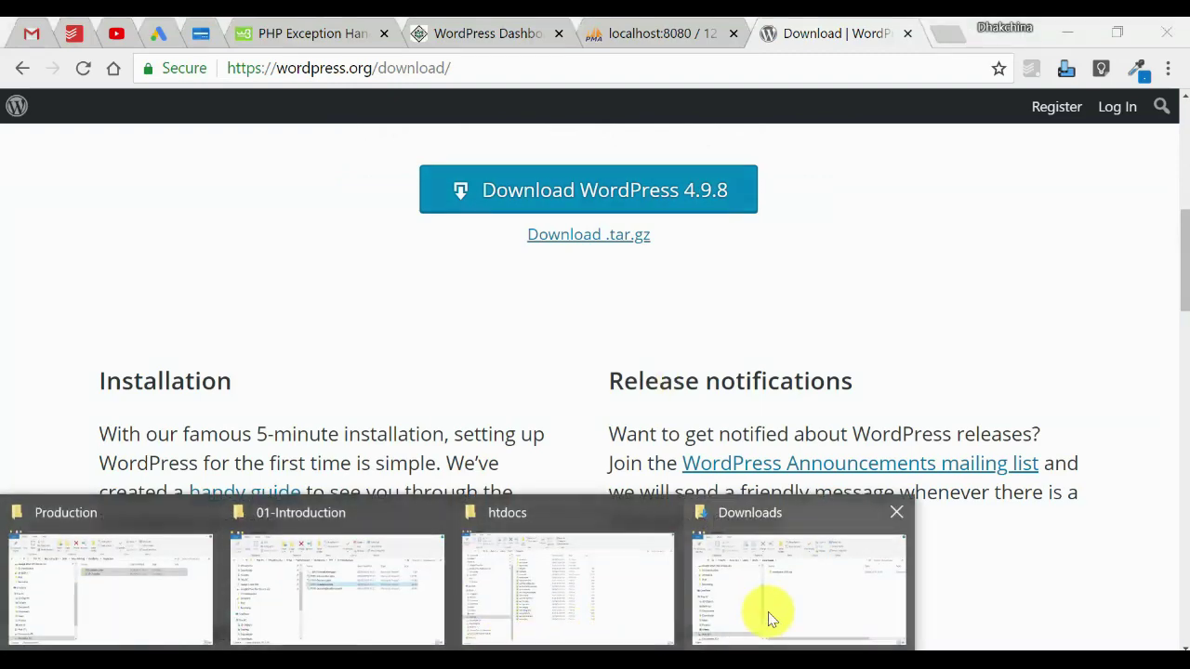
pyautogui.click(768, 615)
pyautogui.click(482, 258)
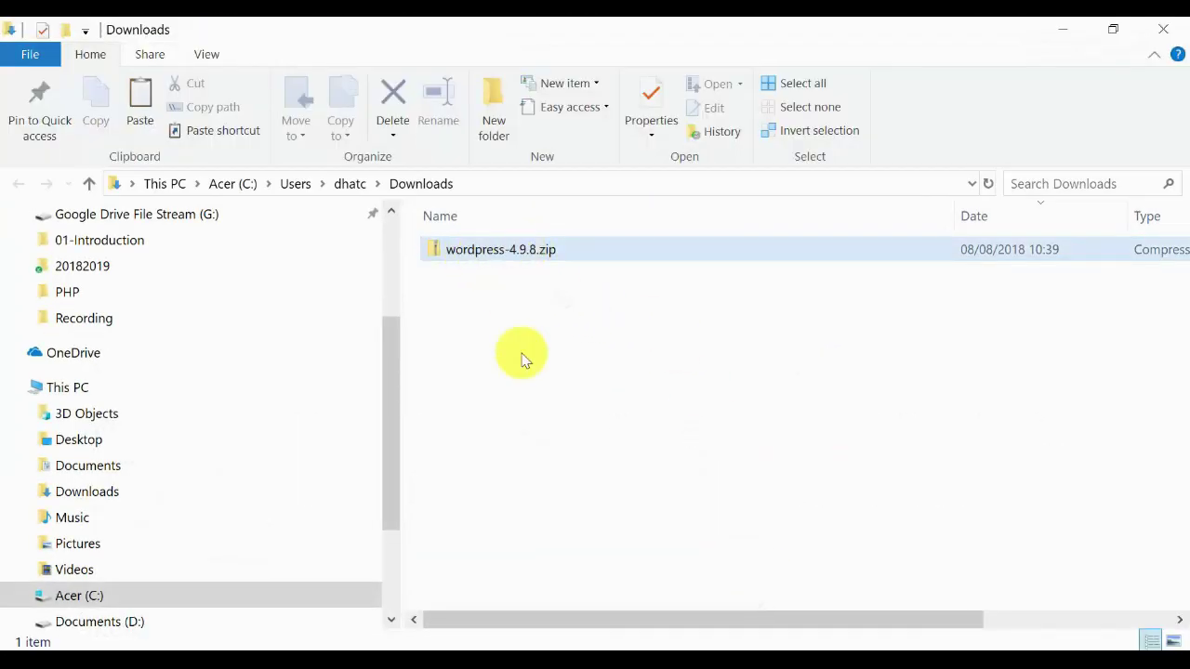
pyautogui.click(485, 650)
pyautogui.click(609, 602)
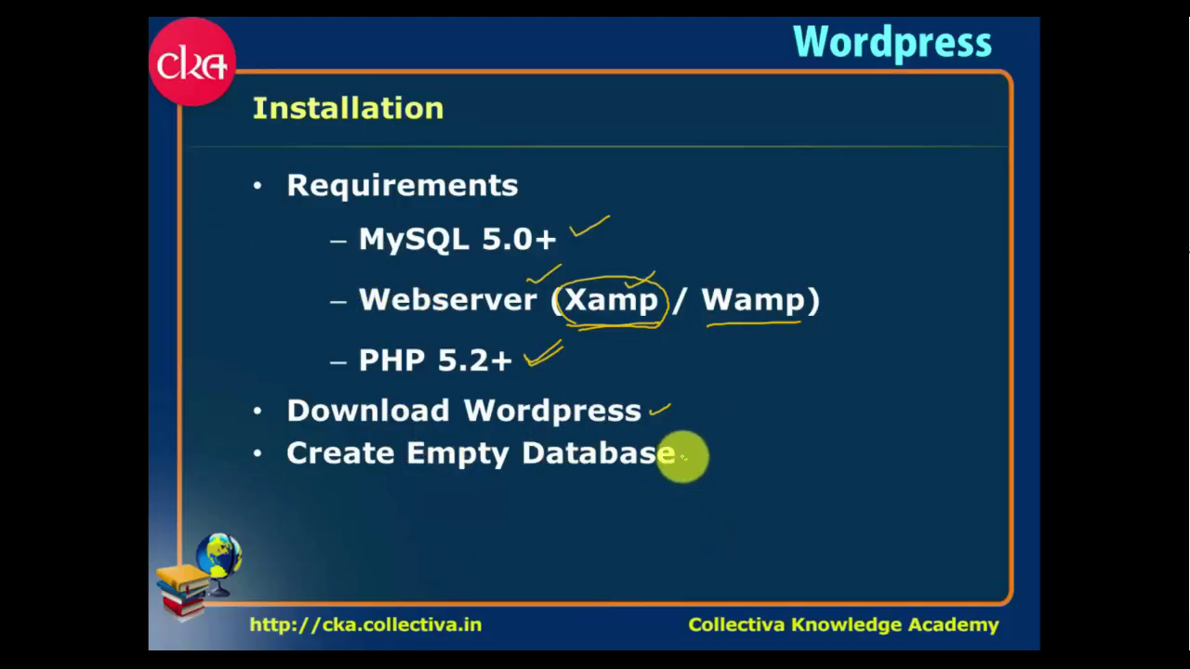
# Tick off Create Empty Database on the slide, then switch to Chrome's phpMyAdmin tab.
pyautogui.moveTo(683, 455); pyautogui.dragTo(714, 444)
pyautogui.moveTo(555, 497); pyautogui.dragTo(608, 492)
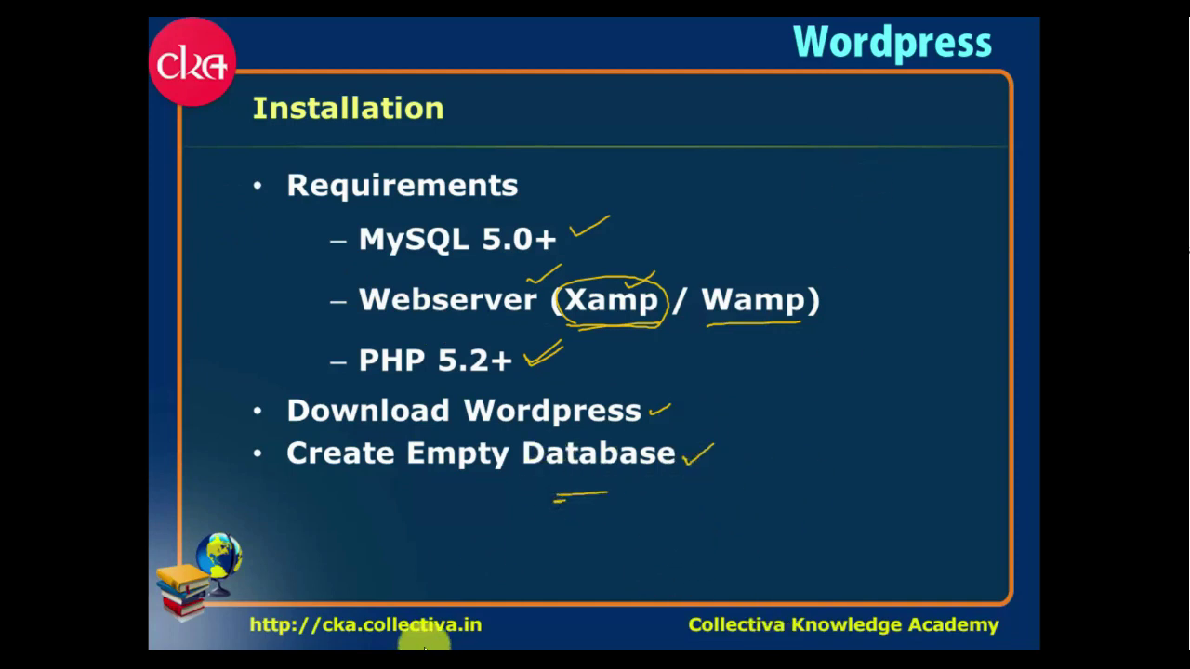
pyautogui.click(339, 649)
pyautogui.click(632, 37)
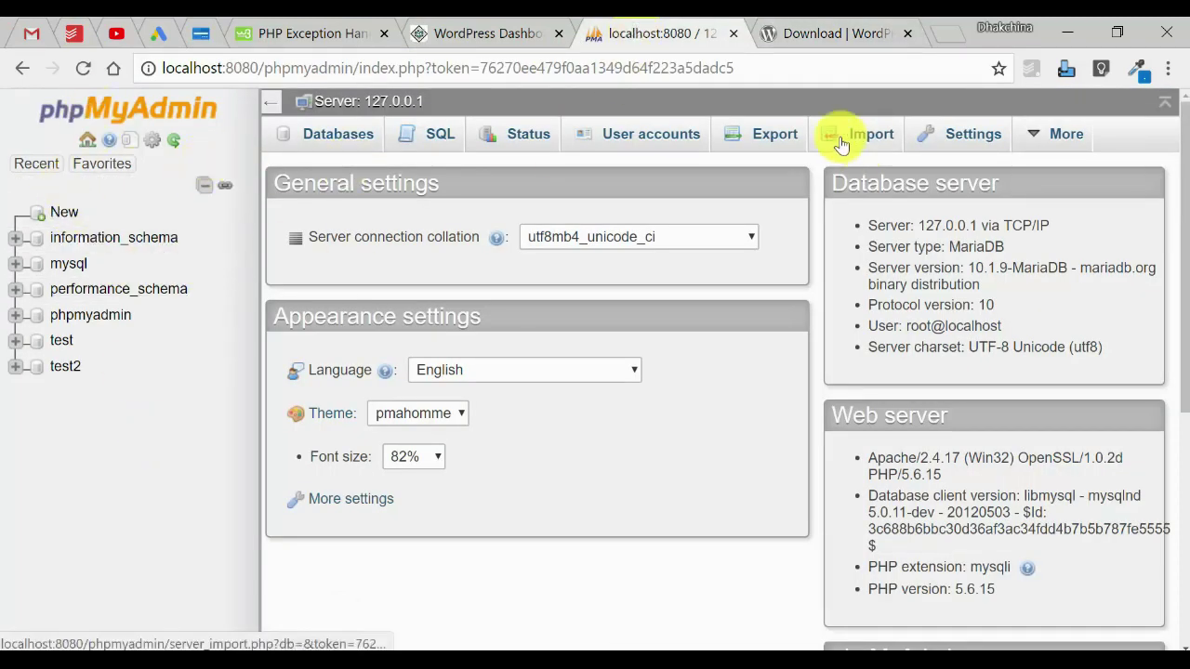
# Create the empty database cka_wordpress in phpMyAdmin and minimise Chrome back to the slides.
pyautogui.click(58, 214)
pyautogui.click(412, 294)
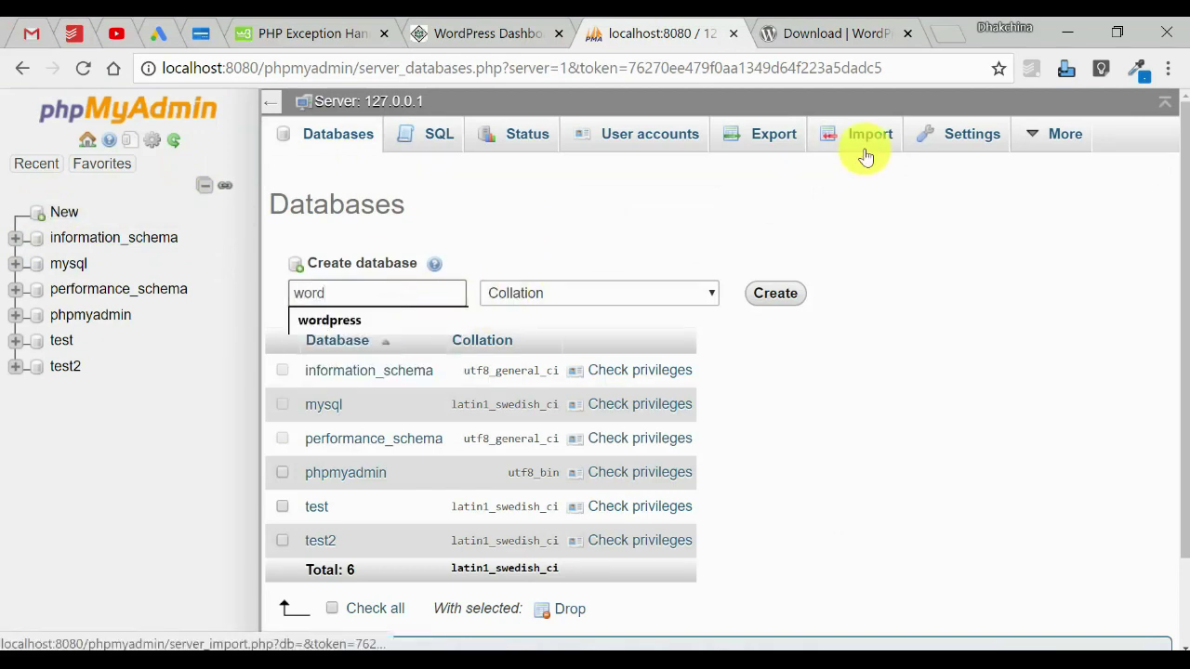
pyautogui.write('cka_')
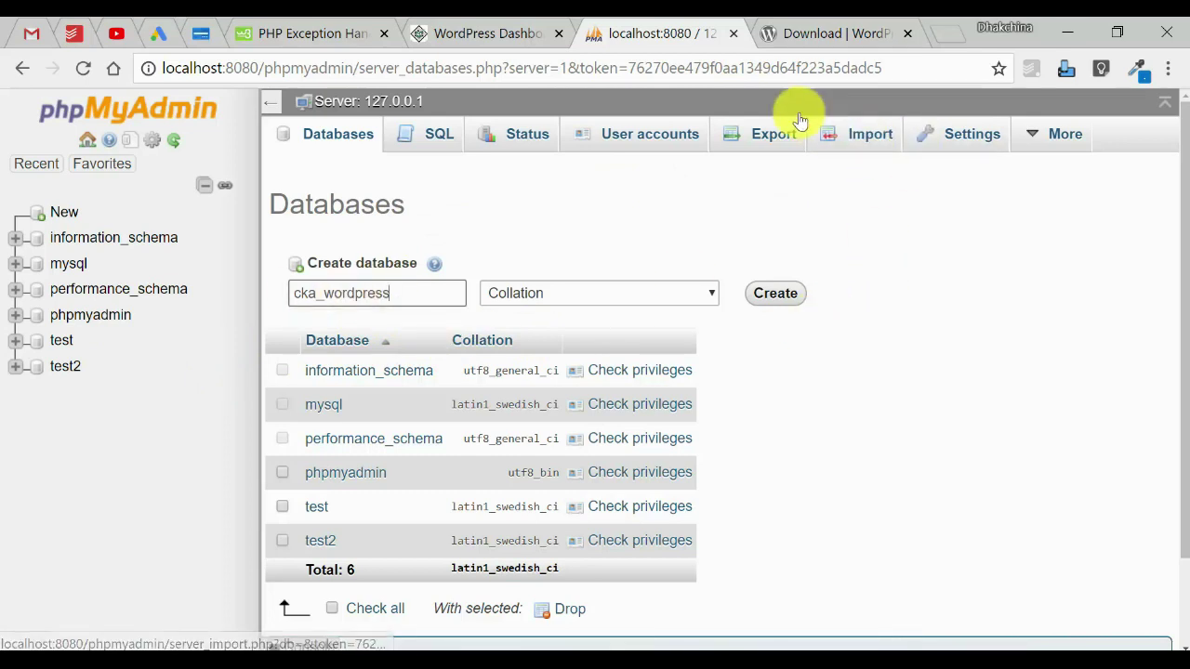
pyautogui.click(805, 303)
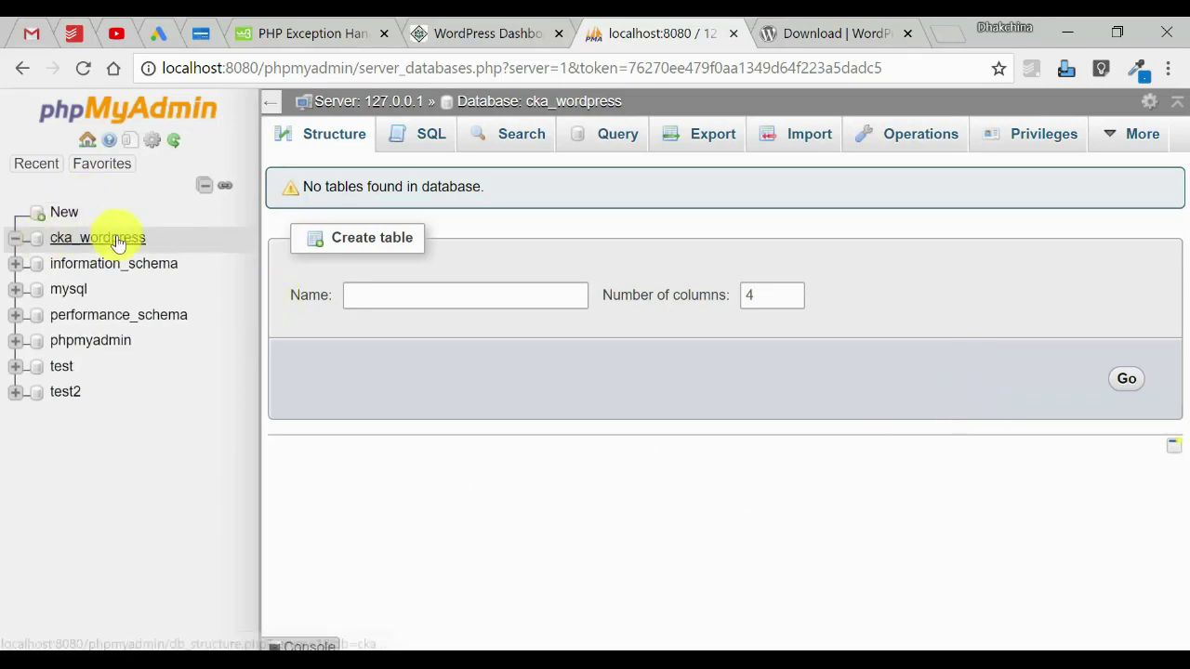
pyautogui.click(1073, 33)
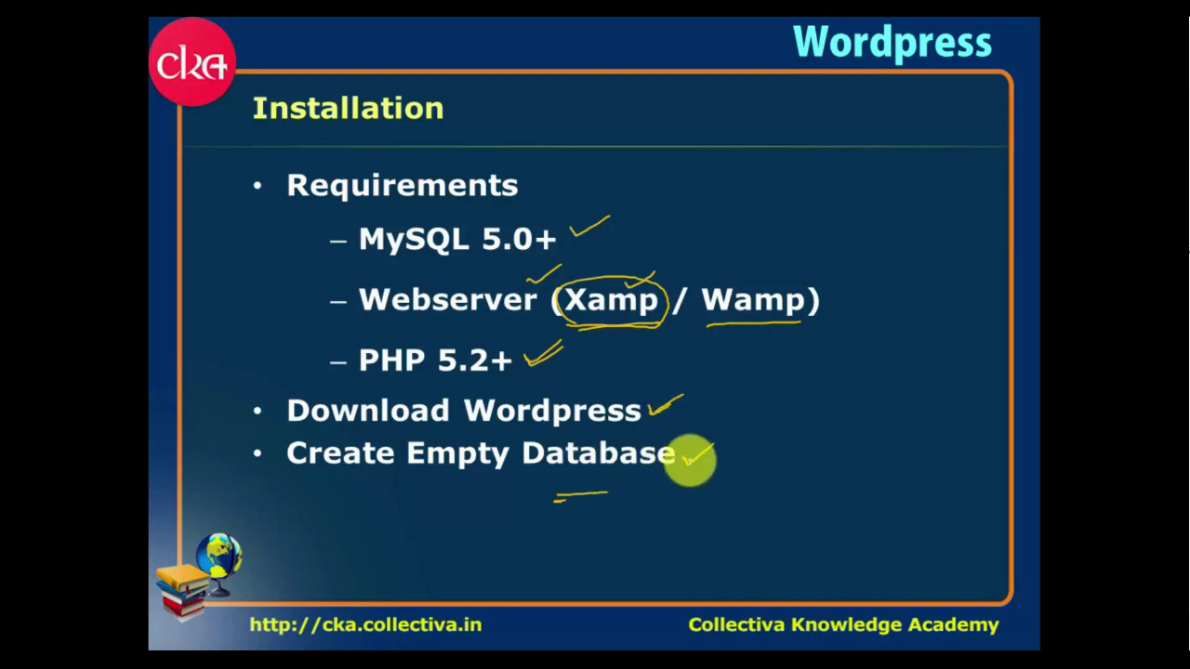
# Check off Create Empty Database, advance to the Setup slide and bring up the Downloads folder.
pyautogui.moveTo(690, 467); pyautogui.dragTo(718, 440)
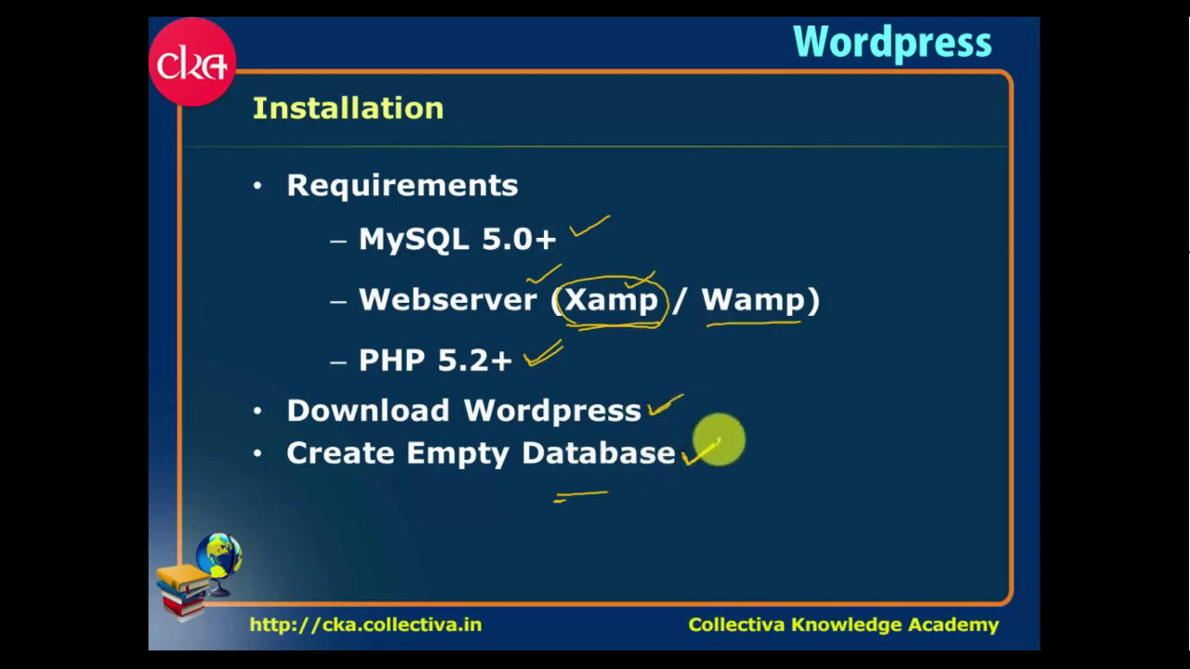
pyautogui.press('Right')
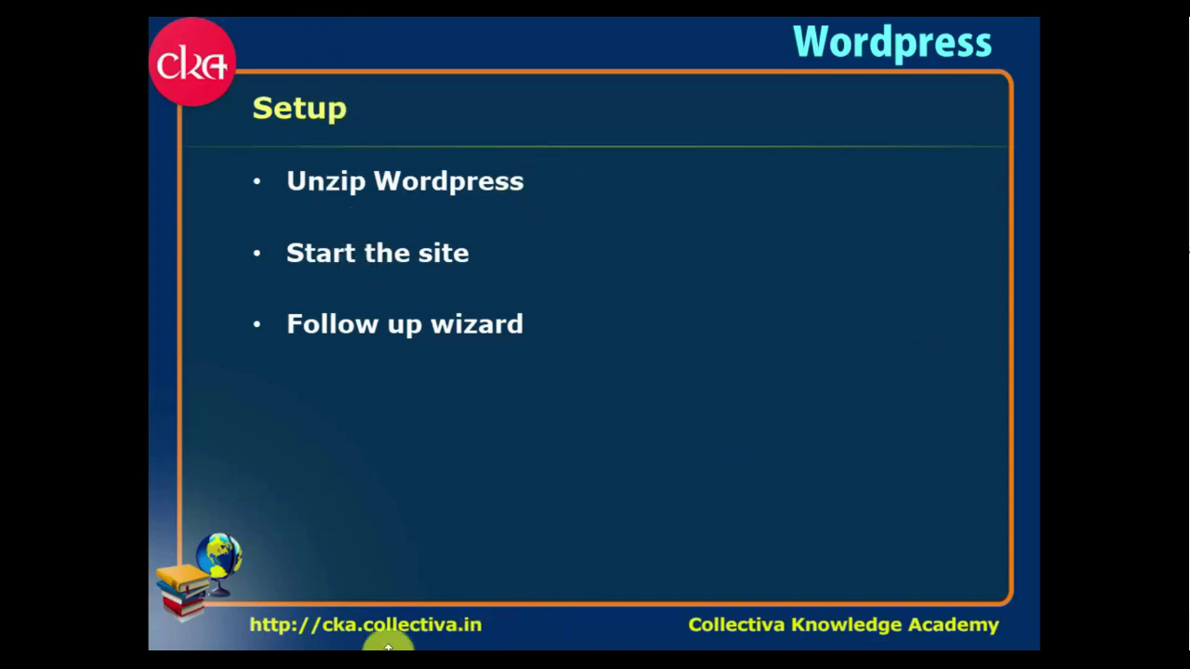
pyautogui.moveTo(387, 646)
pyautogui.click(778, 605)
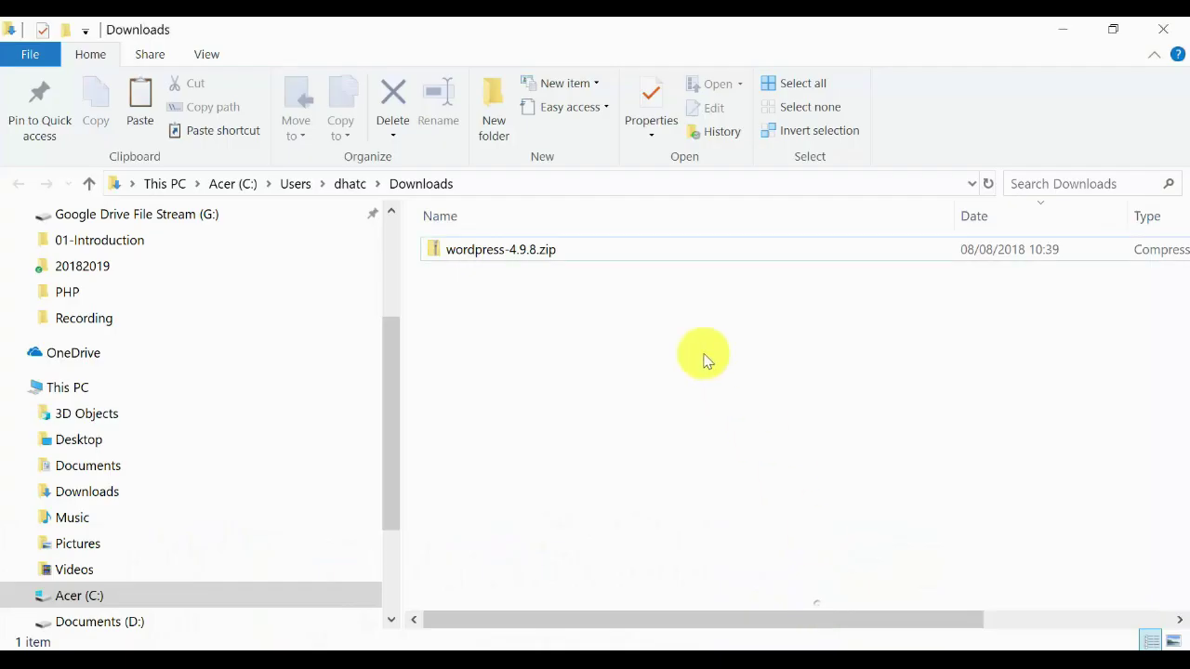
# Copy the wordpress folder from wordpress-4.9.8.zip and bring the htdocs folder window forward.
pyautogui.doubleClick(484, 265)
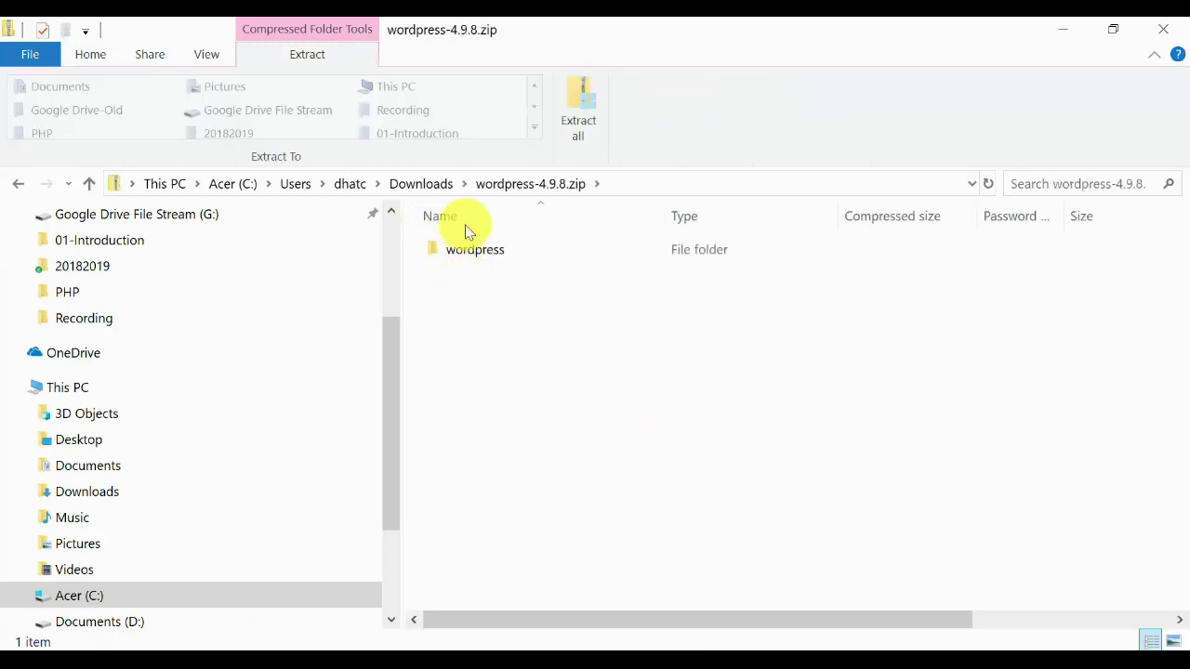
pyautogui.click(483, 251)
pyautogui.rightClick(483, 251)
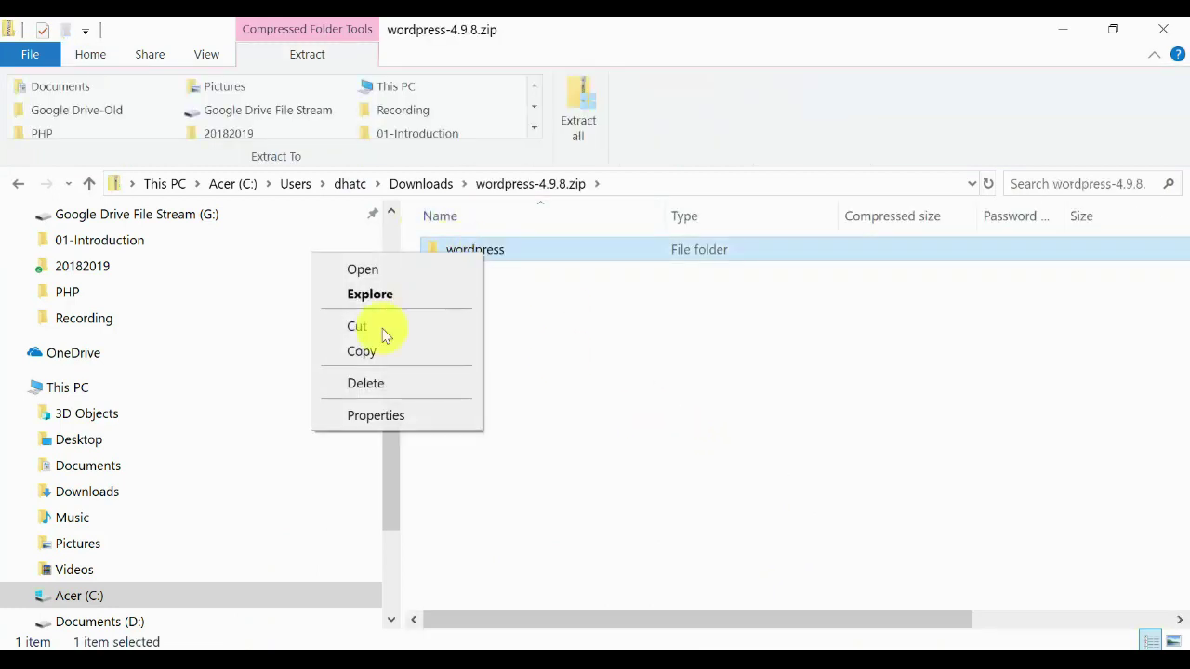
pyautogui.click(372, 353)
pyautogui.moveTo(173, 598)
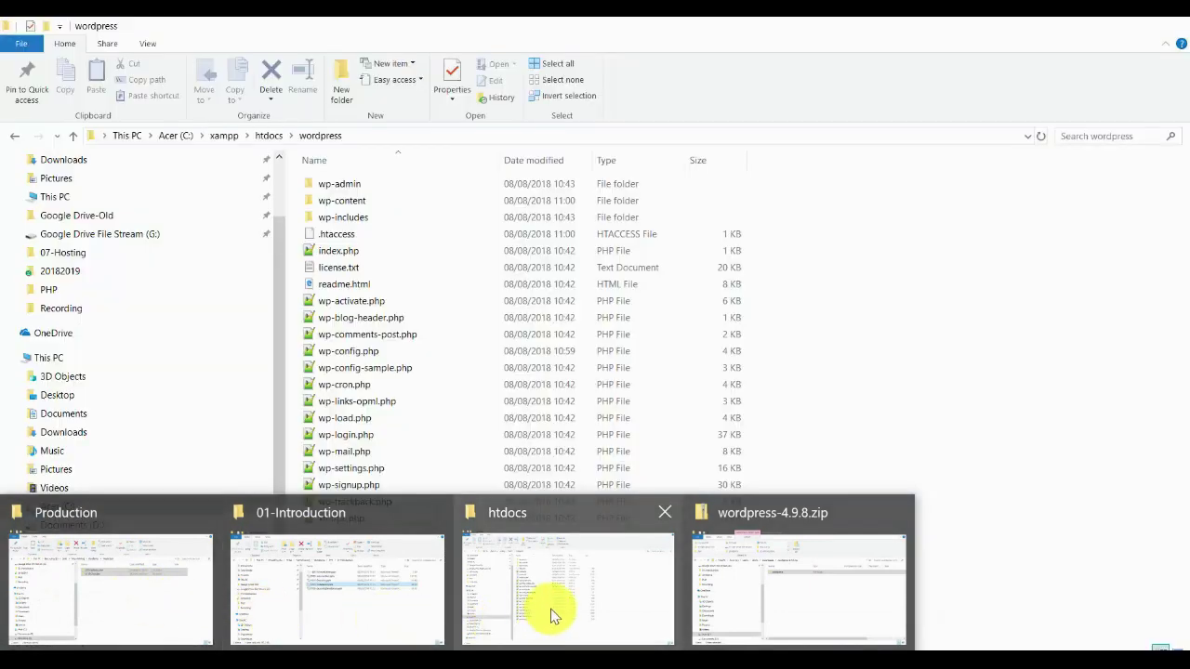
pyautogui.click(553, 615)
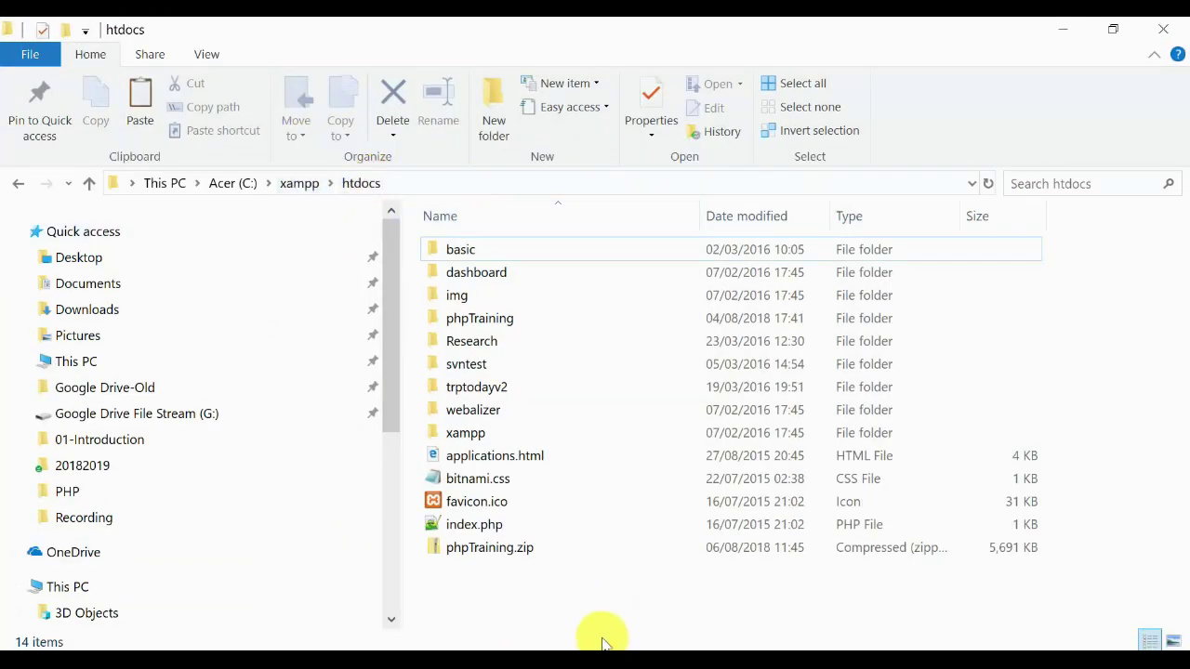
# Paste the copied wordpress folder into C:\xampp\htdocs.
pyautogui.rightClick(595, 597)
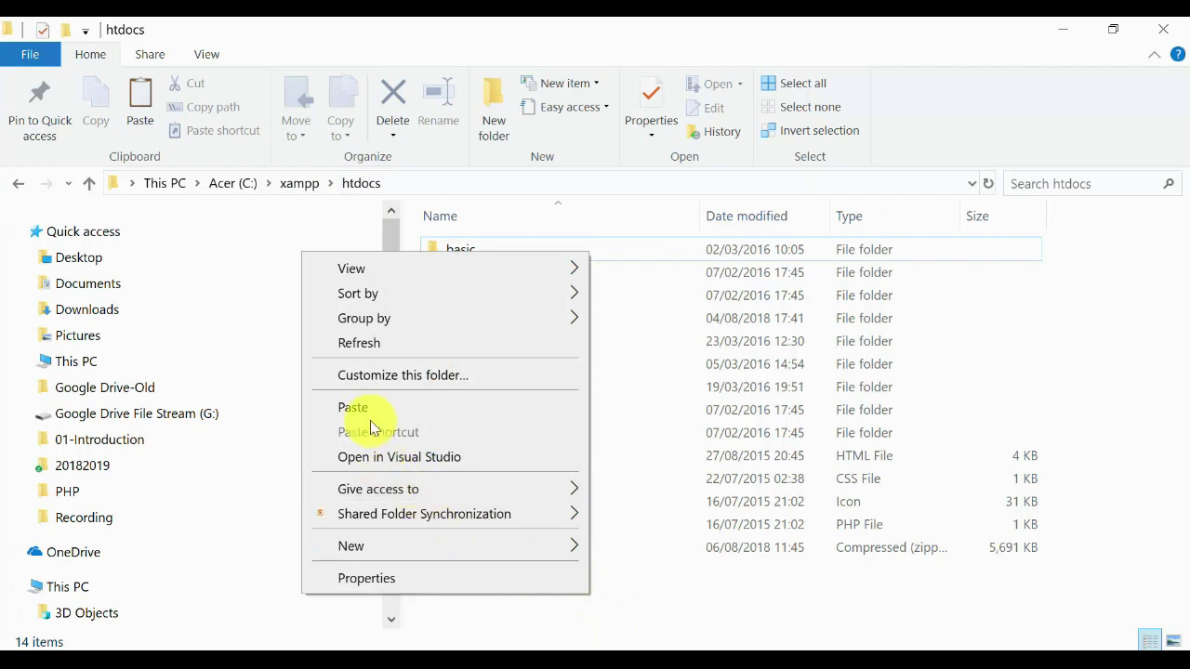
pyautogui.click(371, 409)
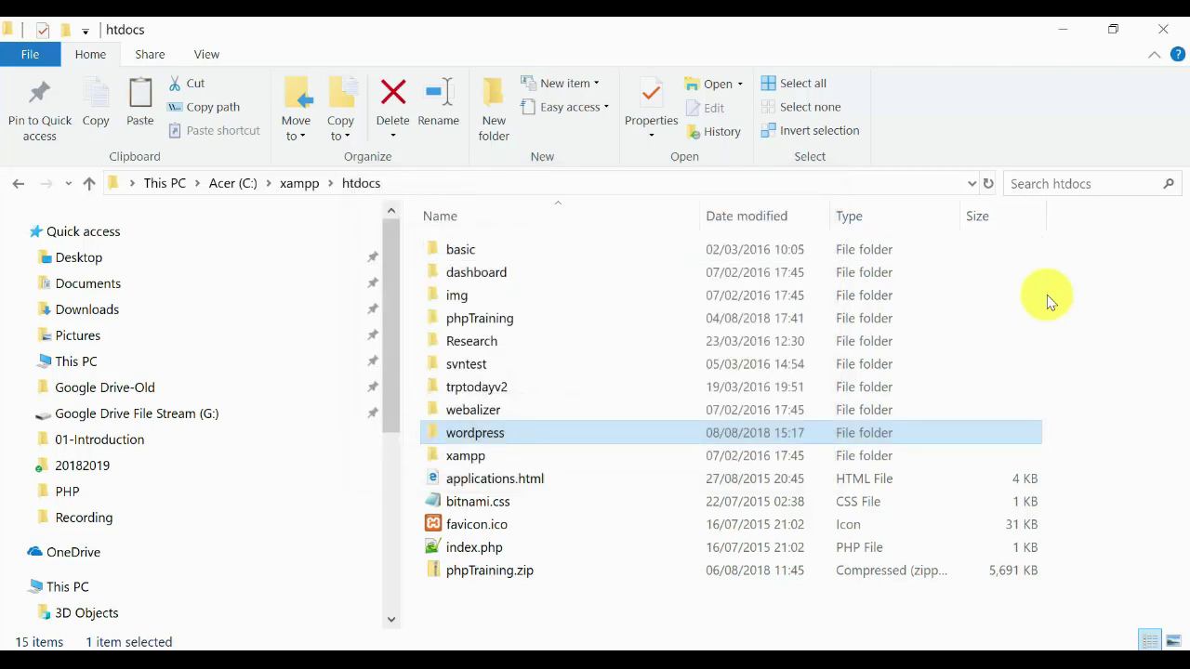
pyautogui.click(598, 510)
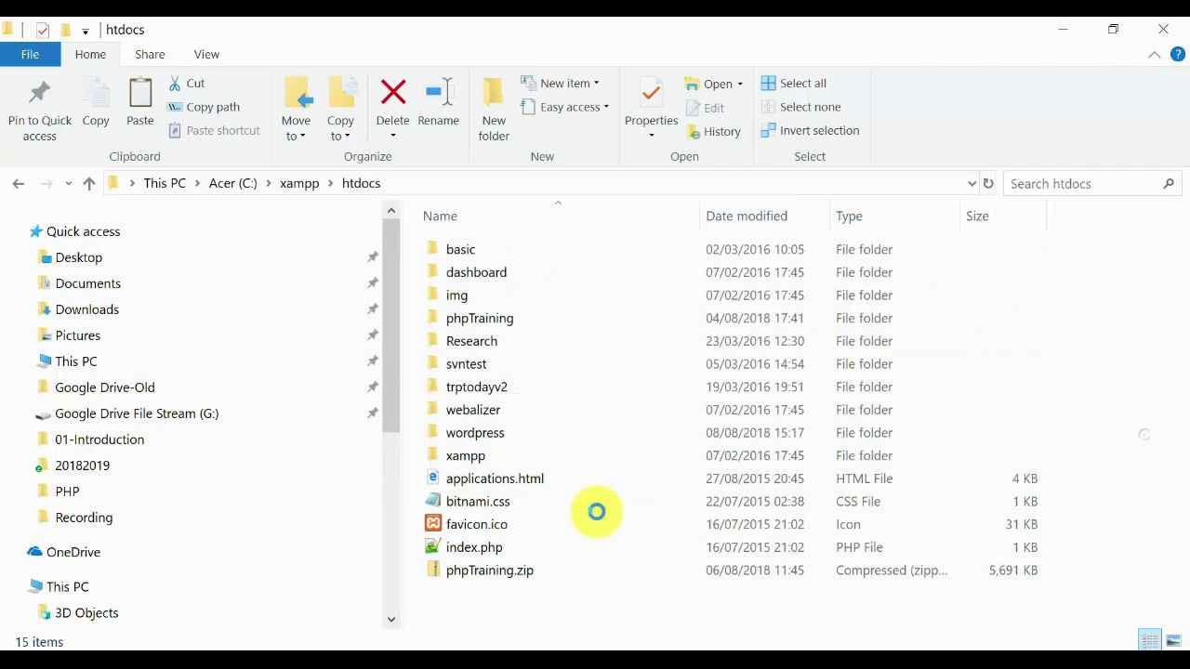
# Open the new wordpress folder and review its wp-admin, wp-content and wp-includes folders.
pyautogui.click(476, 432)
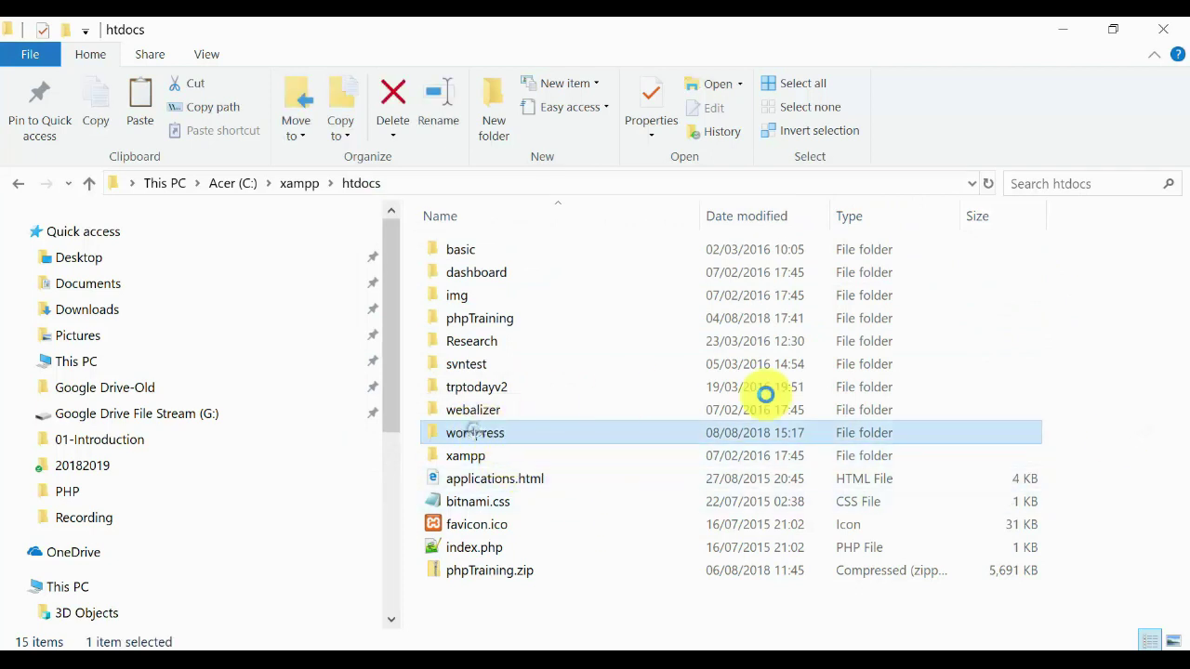
pyautogui.doubleClick(781, 432)
pyautogui.click(501, 255)
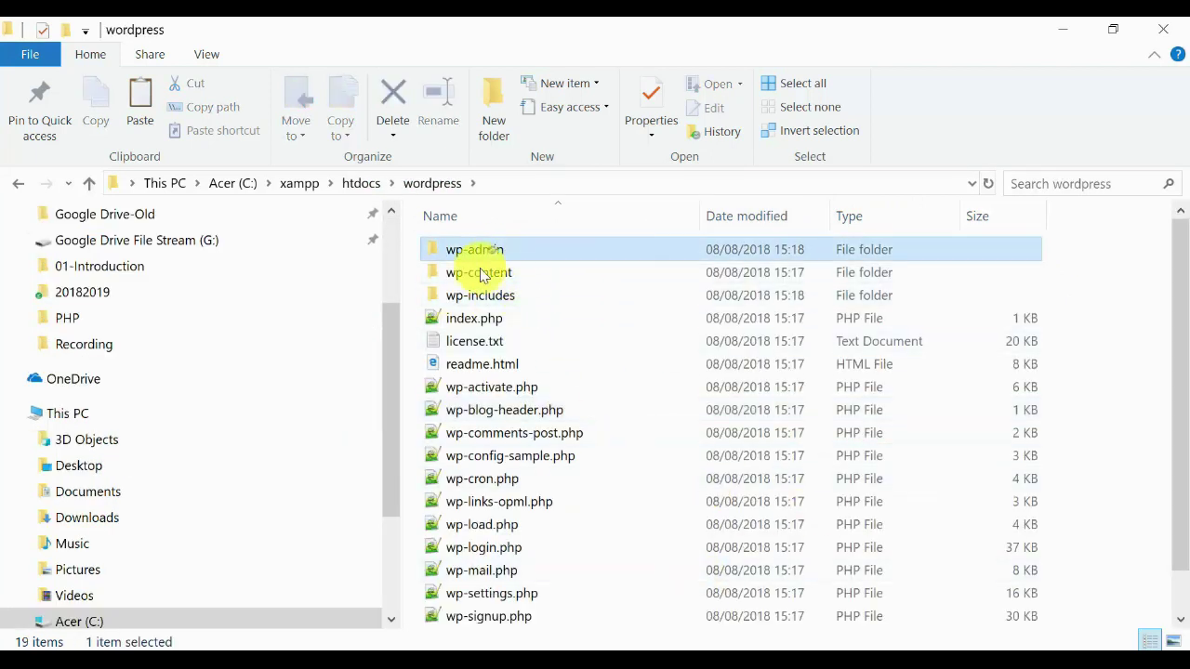
pyautogui.click(491, 274)
pyautogui.click(529, 295)
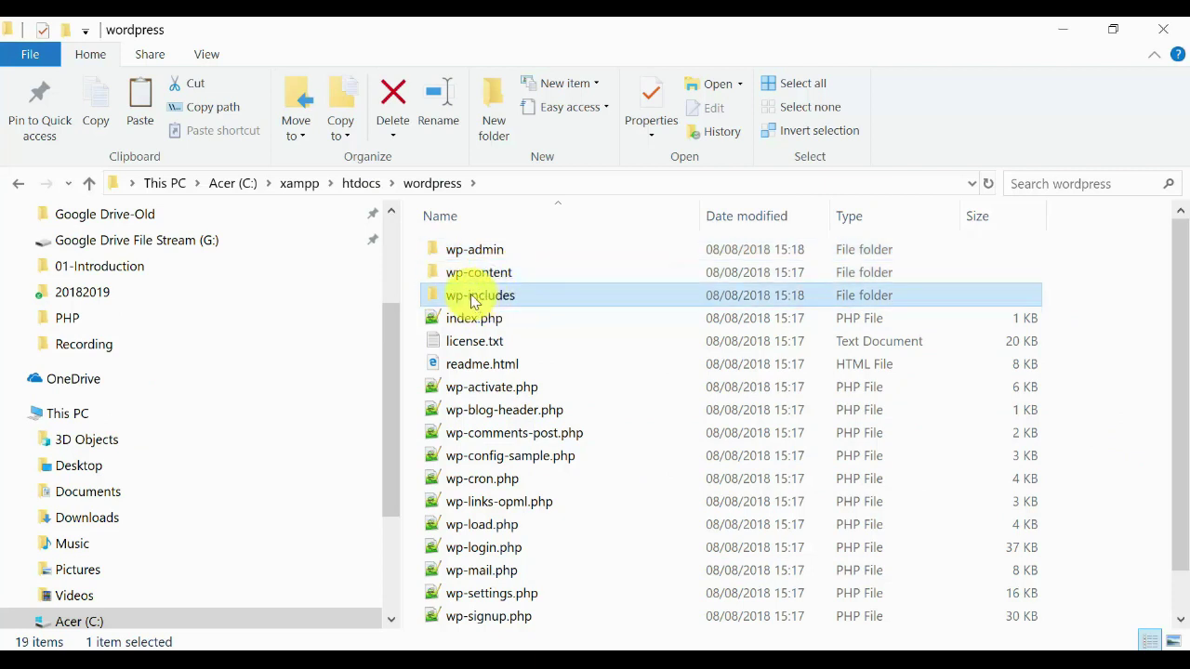
pyautogui.scroll(-1, 1179, 394)
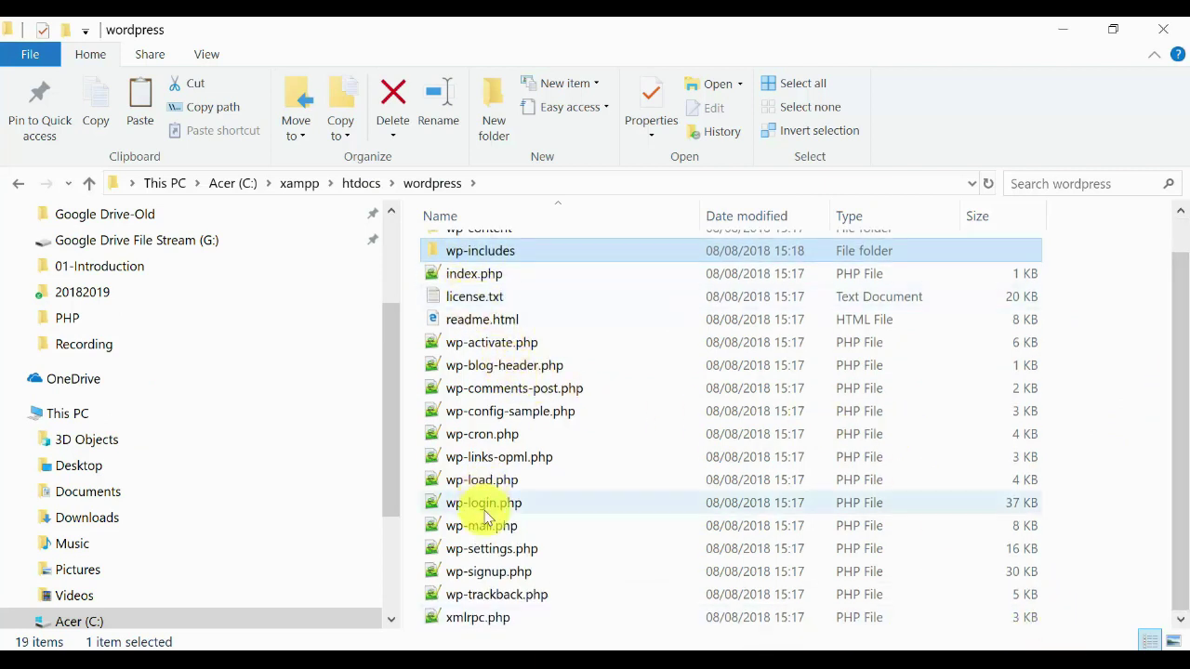
pyautogui.click(1131, 391)
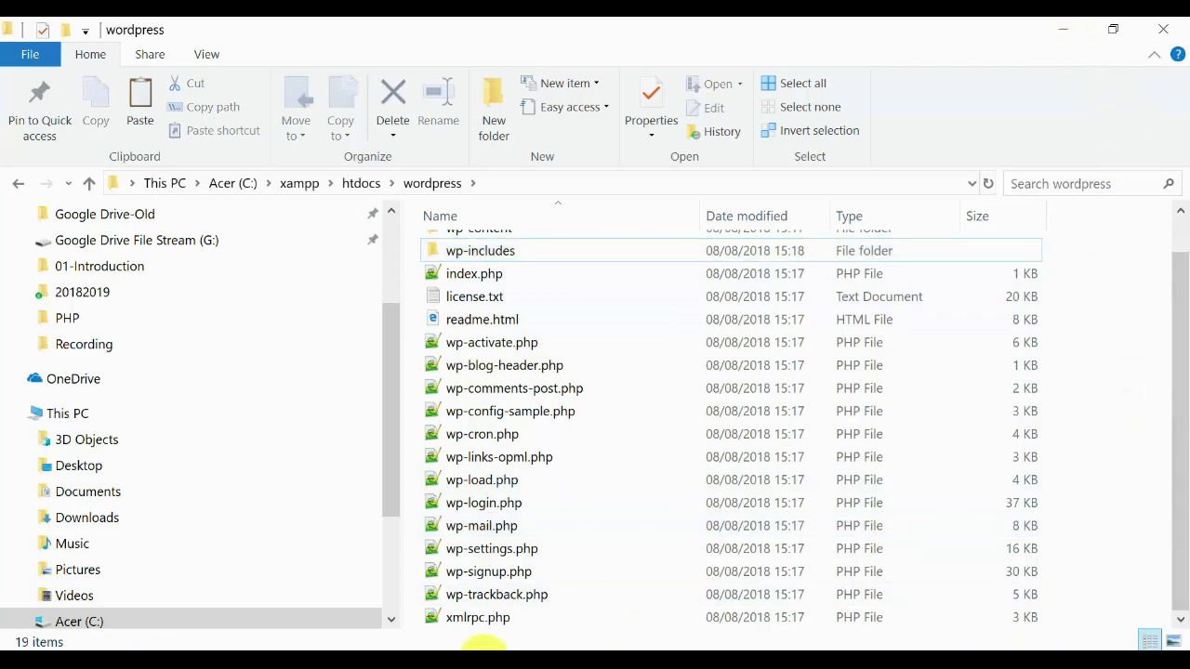
# Back on the Setup slide, tick off Unzip Wordpress, Start the site and Follow up wizard.
pyautogui.moveTo(483, 644)
pyautogui.click(608, 599)
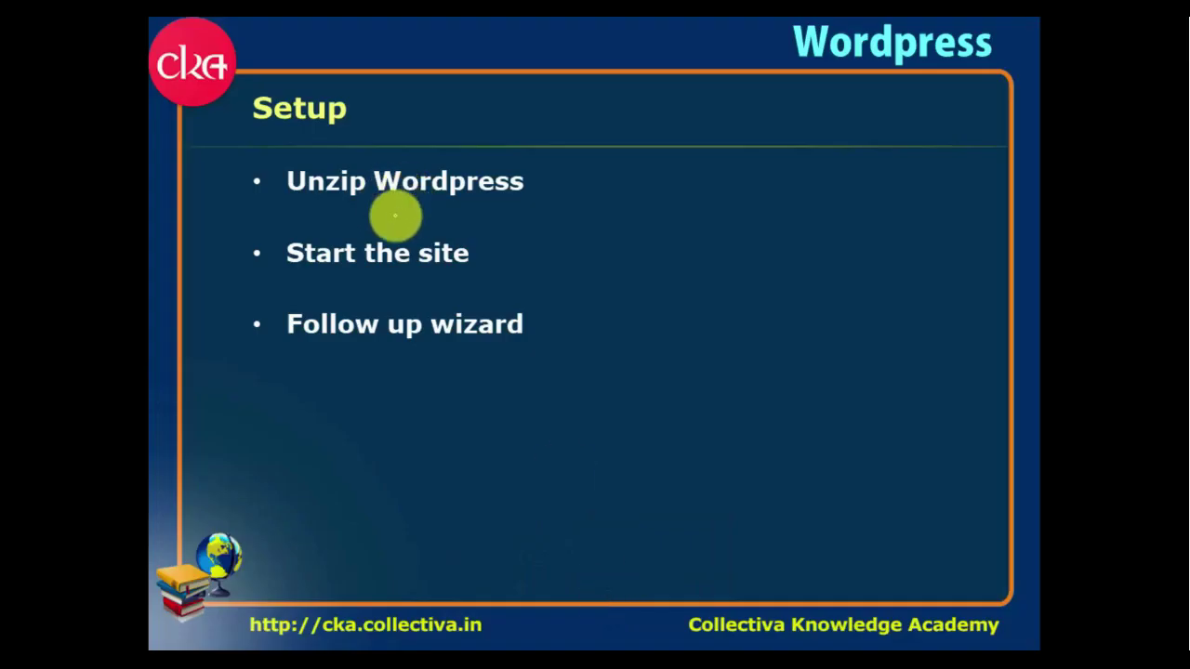
pyautogui.moveTo(528, 184); pyautogui.dragTo(545, 174)
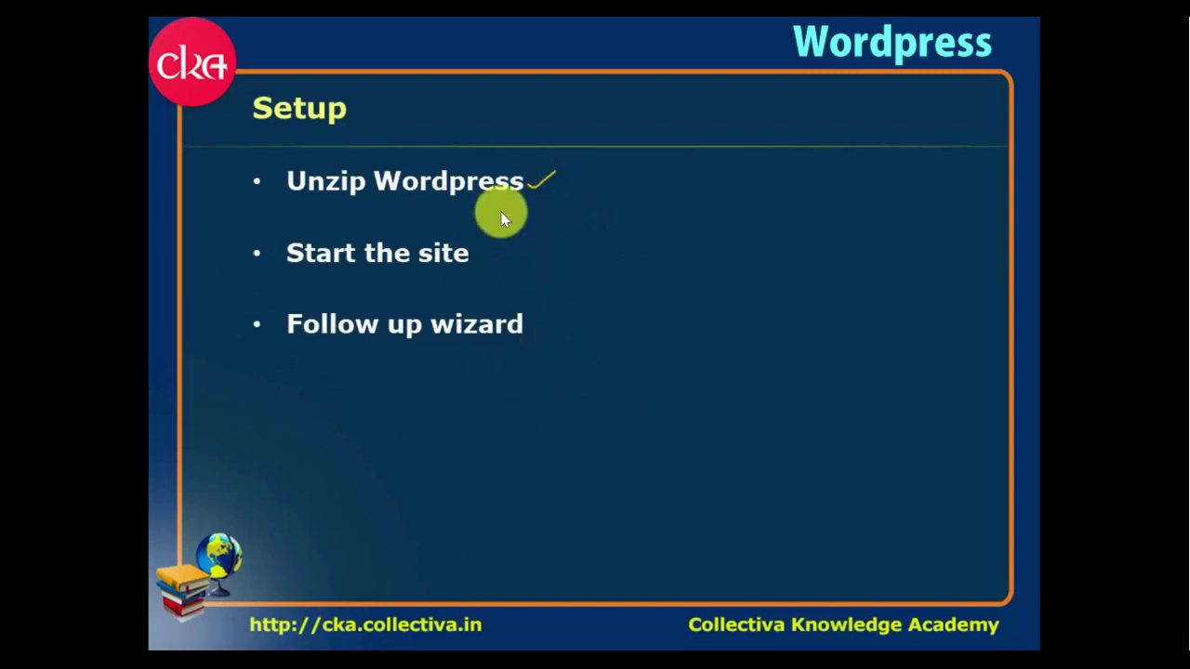
pyautogui.moveTo(476, 257); pyautogui.dragTo(521, 241)
pyautogui.moveTo(536, 316); pyautogui.dragTo(576, 300)
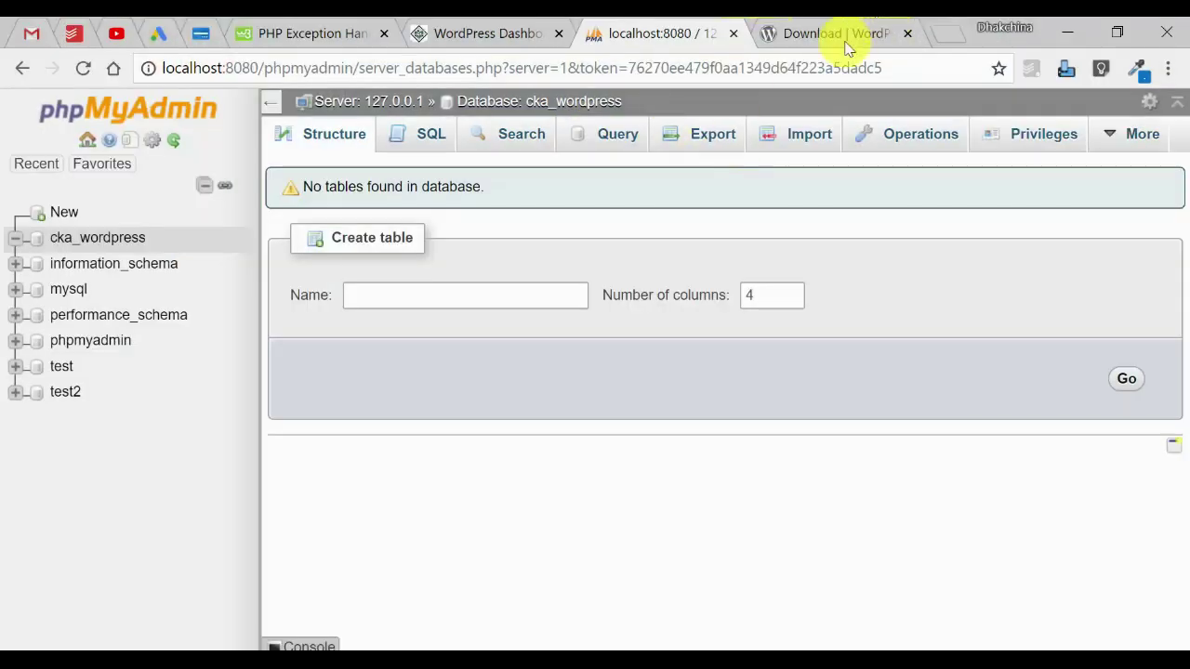
# Load localhost:8080/wordpress in a new tab, dropping the phpmyadmin autocompletion.
pyautogui.click(934, 32)
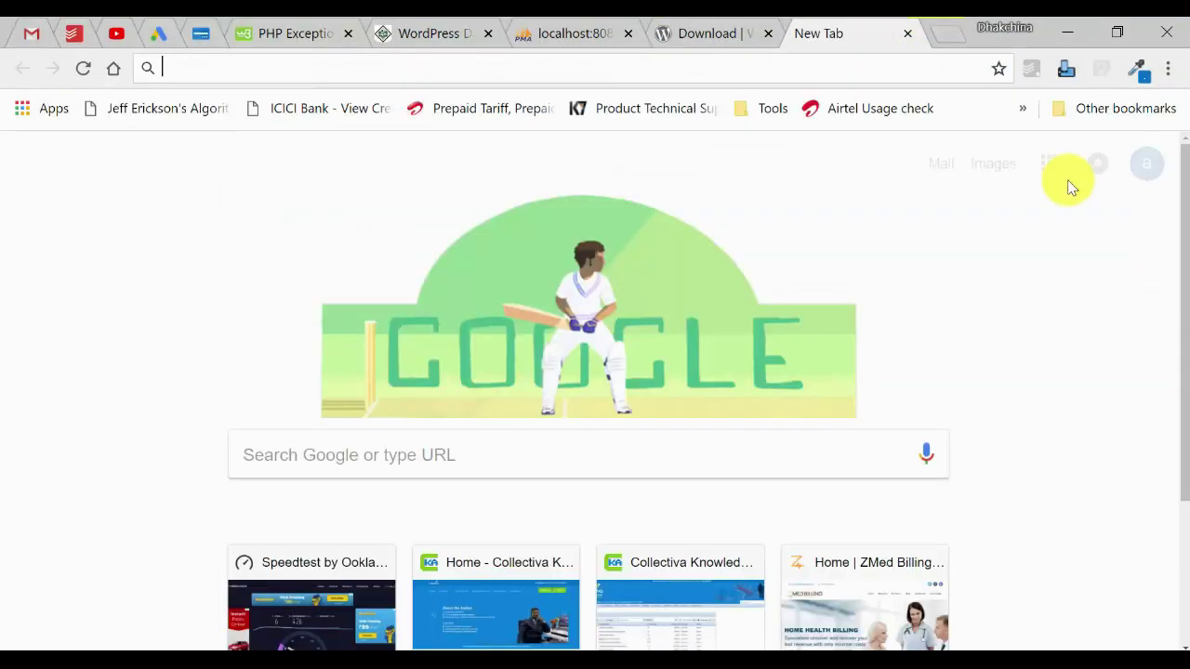
pyautogui.write('localhost:')
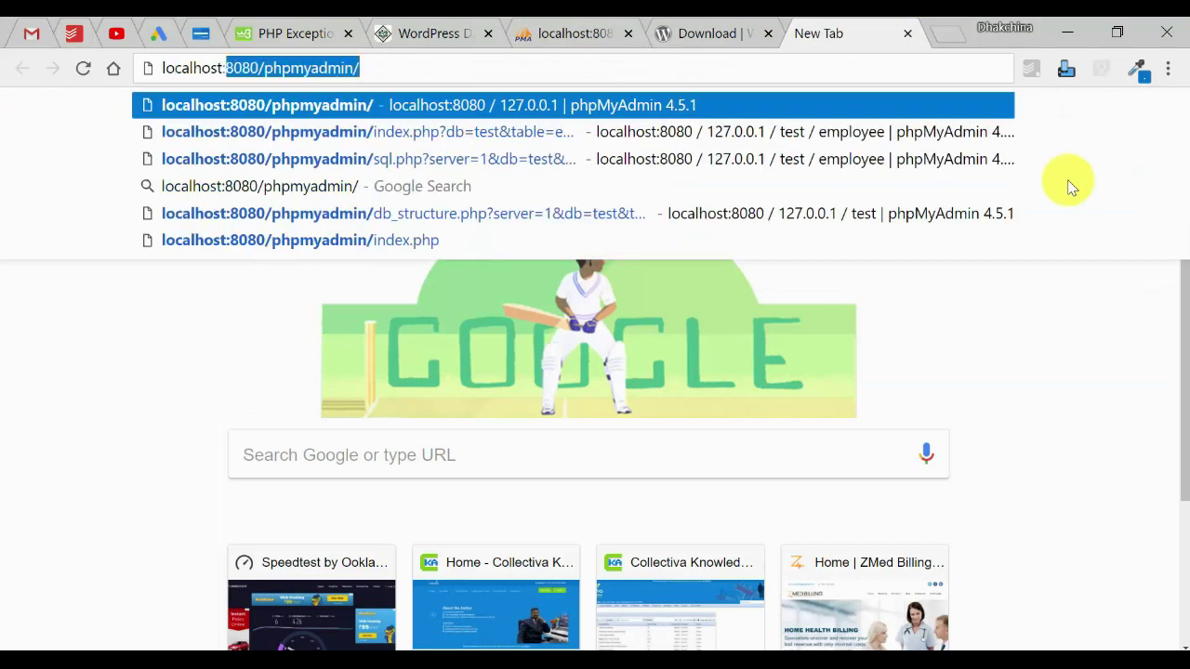
pyautogui.write('8080/')
pyautogui.press('BackSpace')
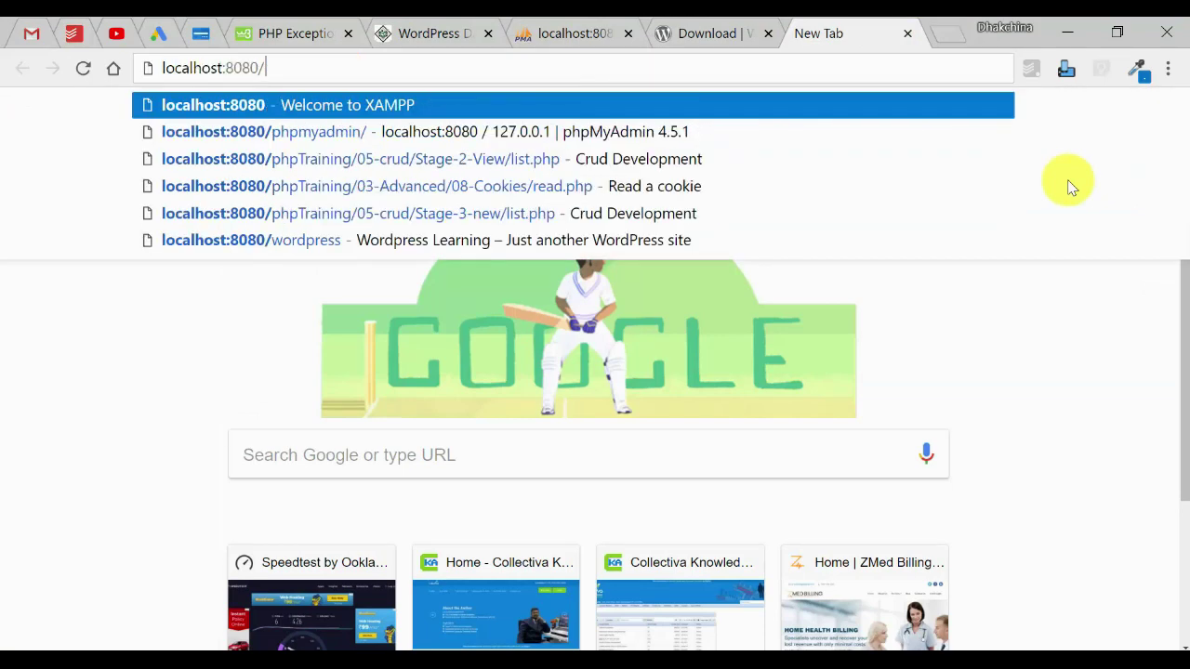
pyautogui.write('w')
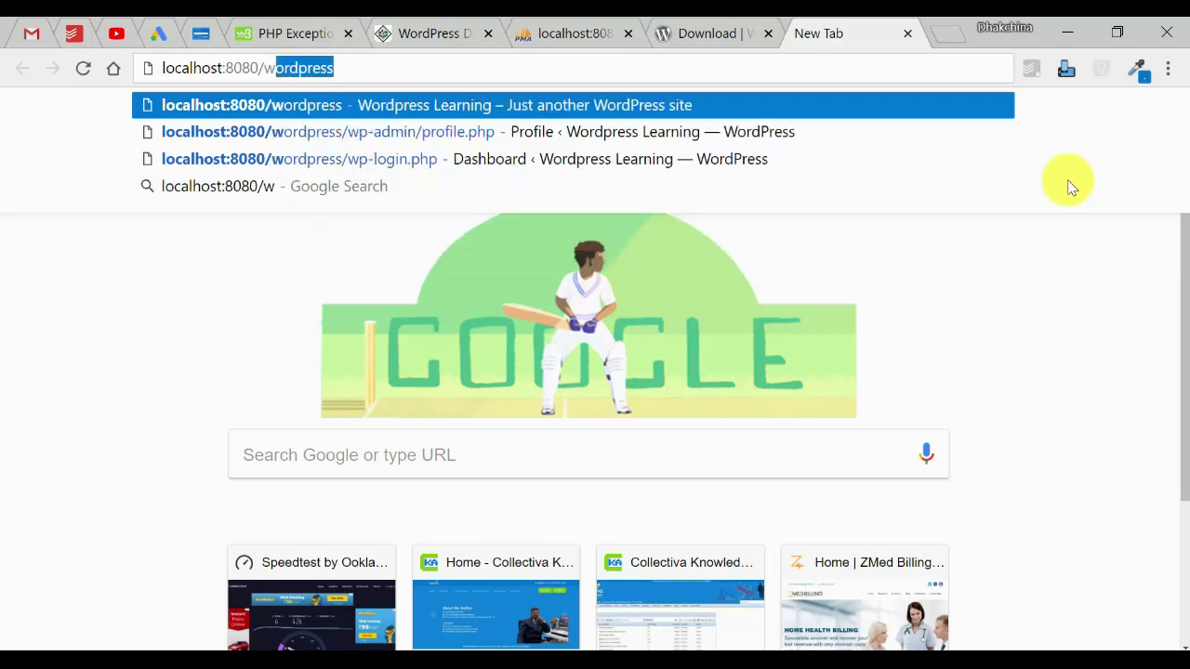
pyautogui.write('ordpress')
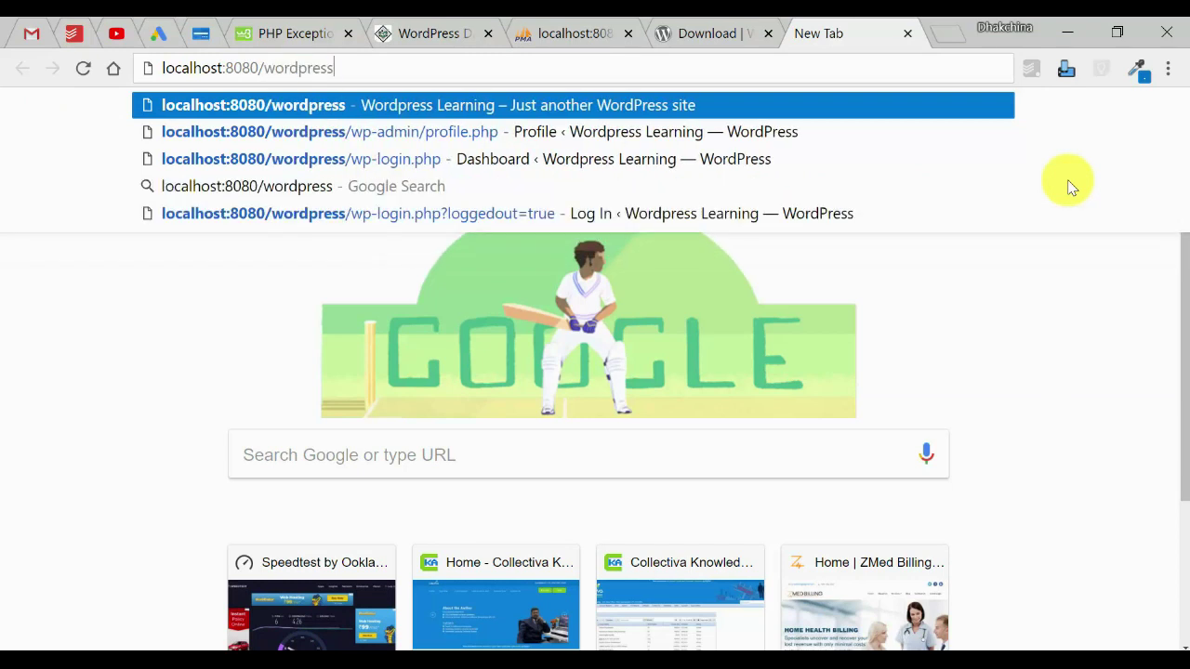
pyautogui.press('Return')
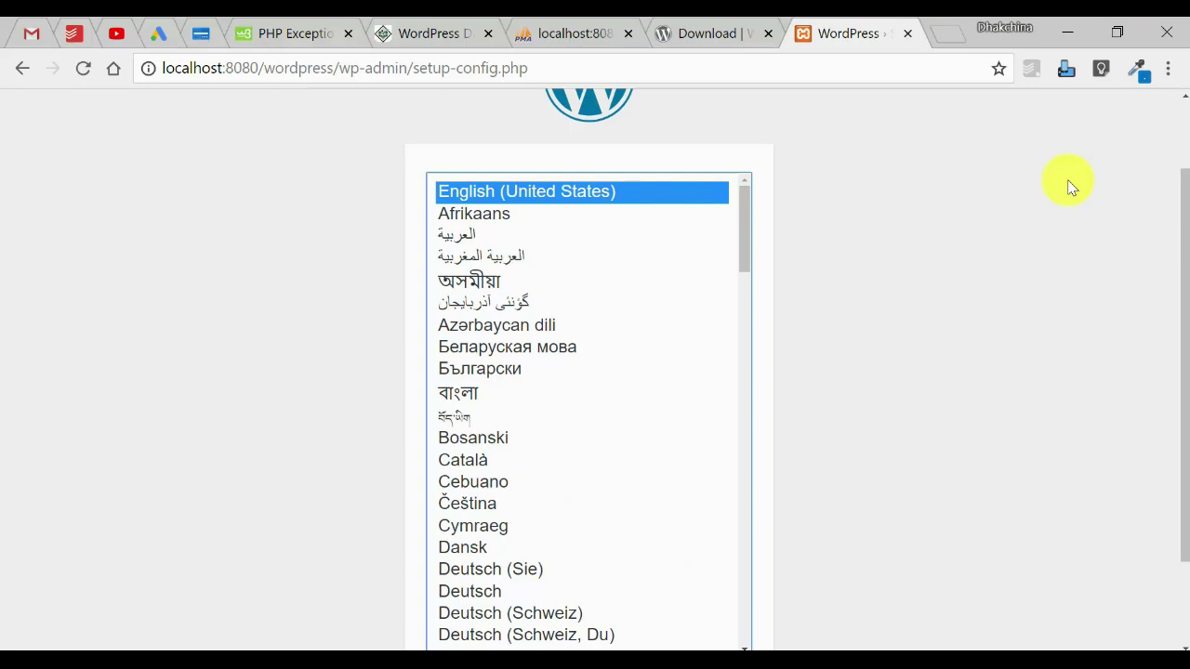
# Keep English (United States) as the installer language and continue to the welcome page.
pyautogui.moveTo(742, 223); pyautogui.dragTo(750, 179)
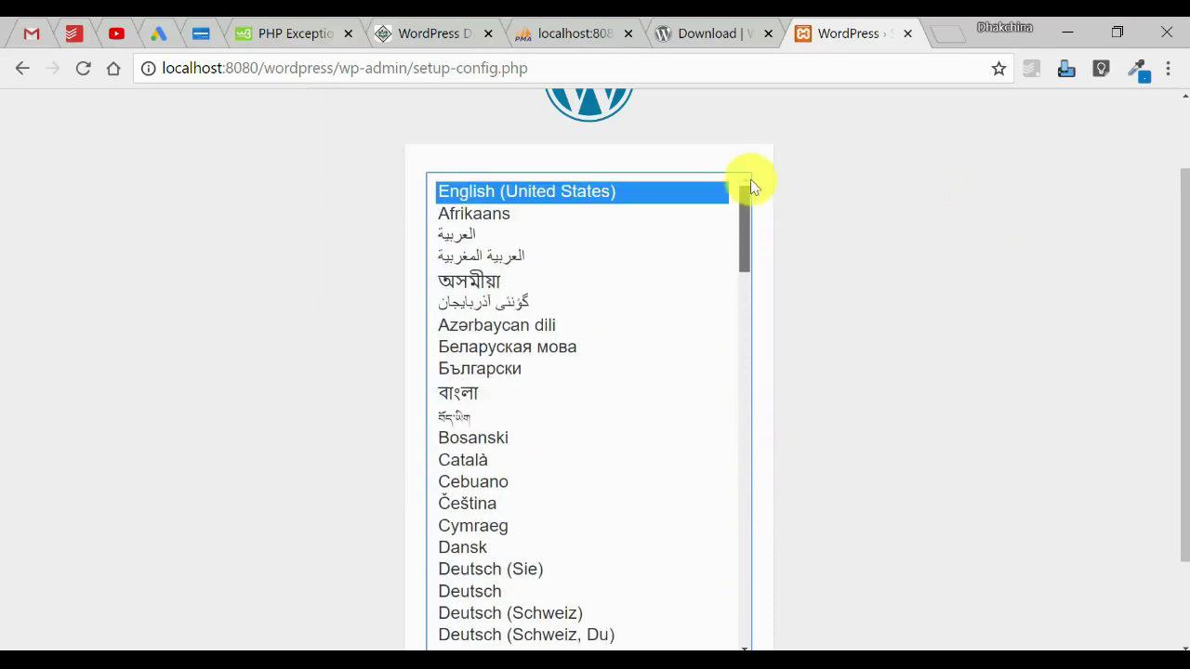
pyautogui.moveTo(1183, 242); pyautogui.dragTo(1179, 374)
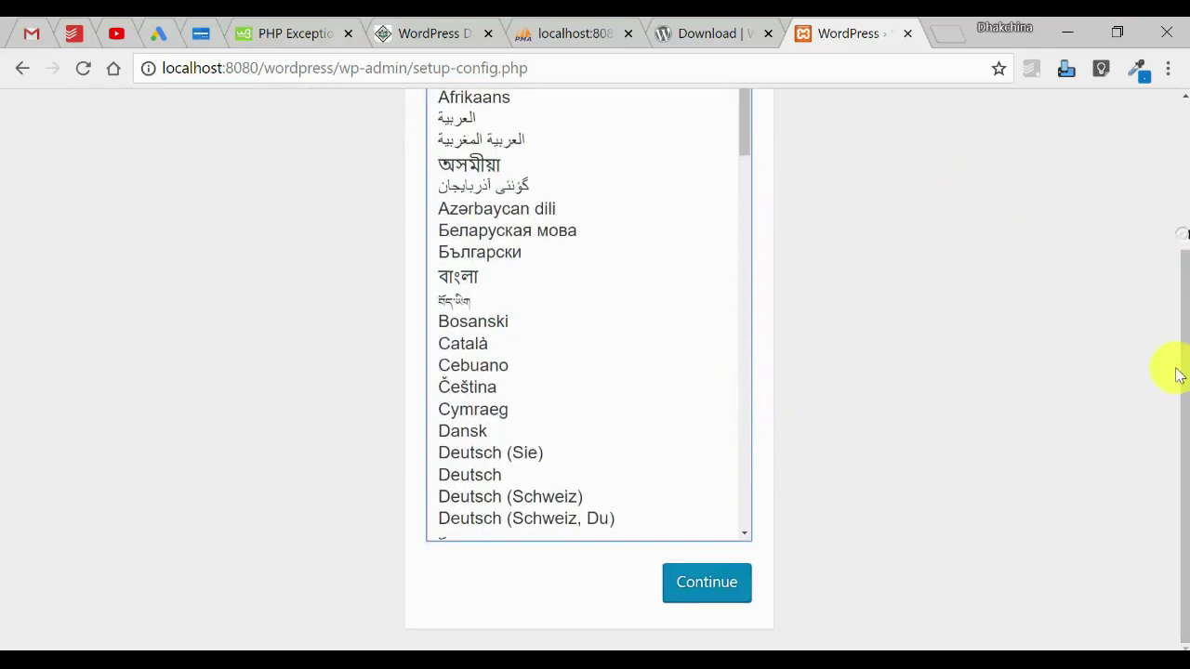
pyautogui.moveTo(744, 118); pyautogui.dragTo(1068, 199)
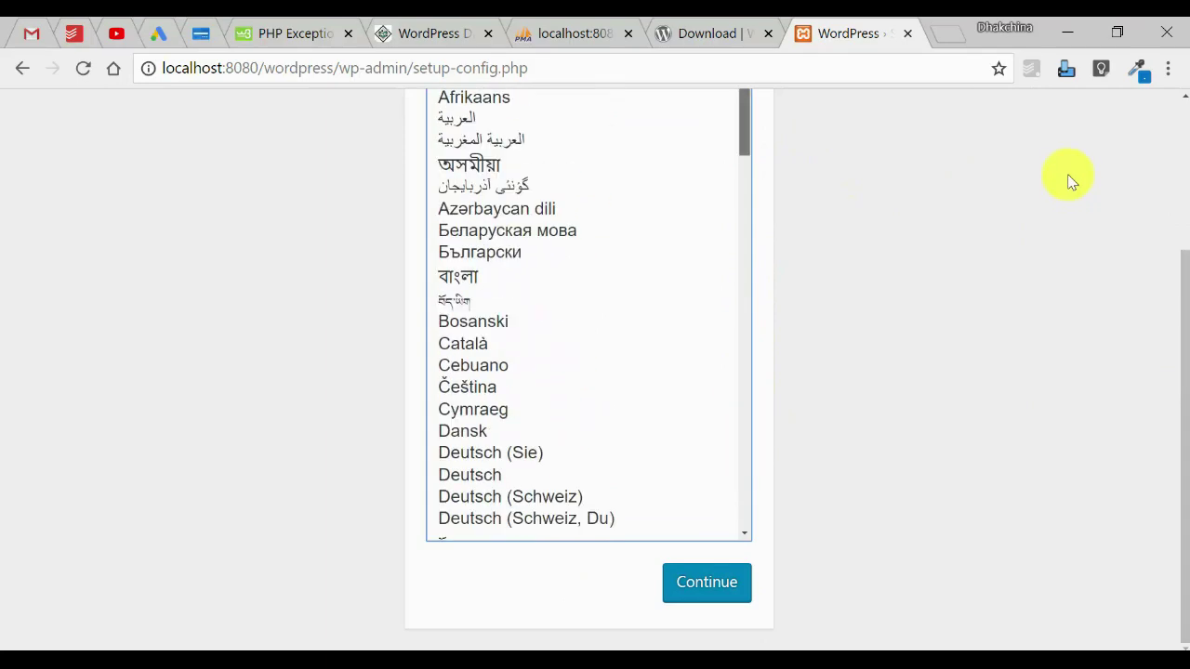
pyautogui.moveTo(745, 146); pyautogui.dragTo(761, 109)
pyautogui.moveTo(1184, 344); pyautogui.dragTo(1182, 133)
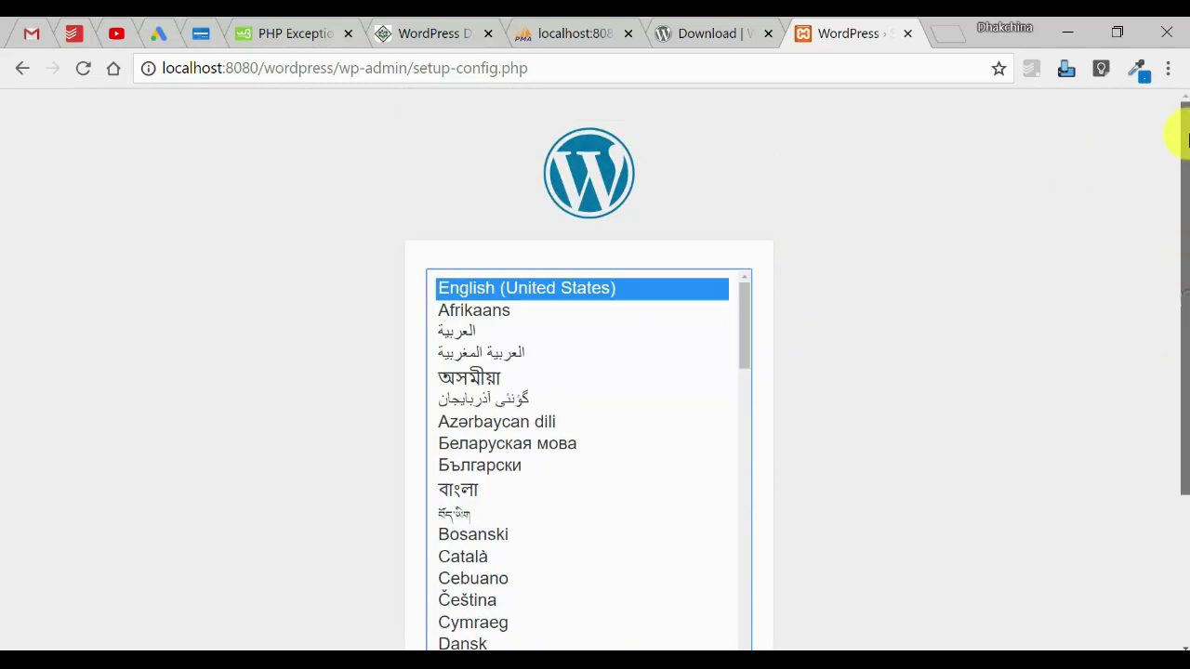
pyautogui.moveTo(1181, 400); pyautogui.dragTo(1180, 551)
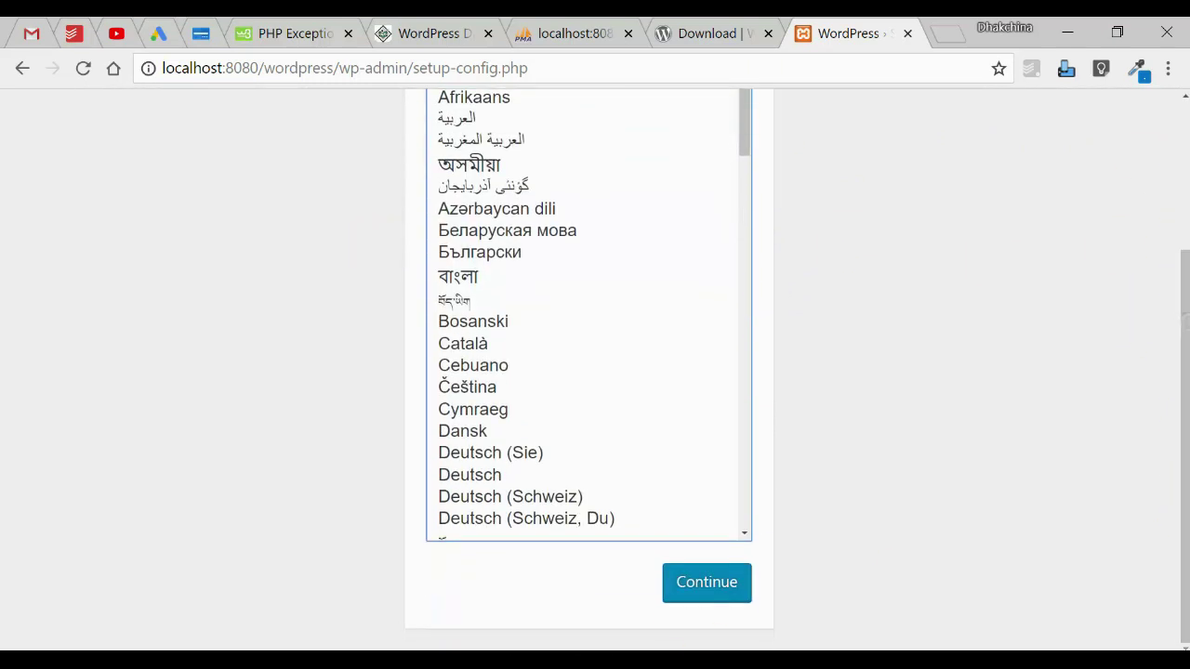
pyautogui.click(720, 590)
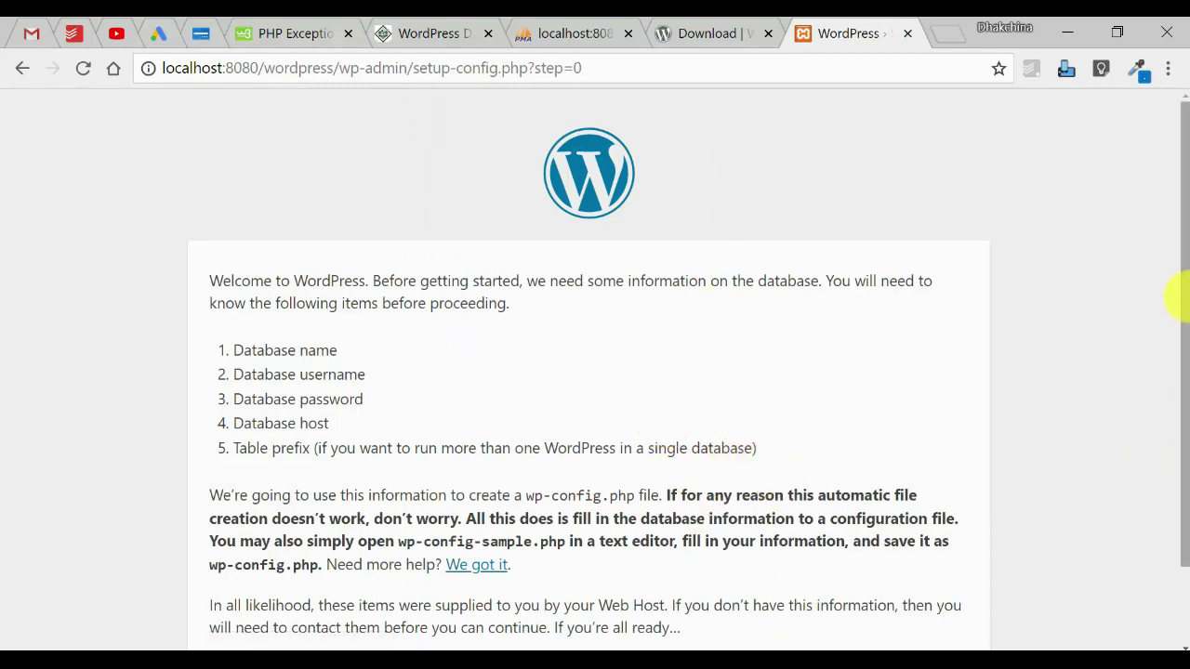
# Review the required database name, username, password, host and table prefix, then proceed with Let's go!
pyautogui.moveTo(1186, 318); pyautogui.dragTo(1185, 391)
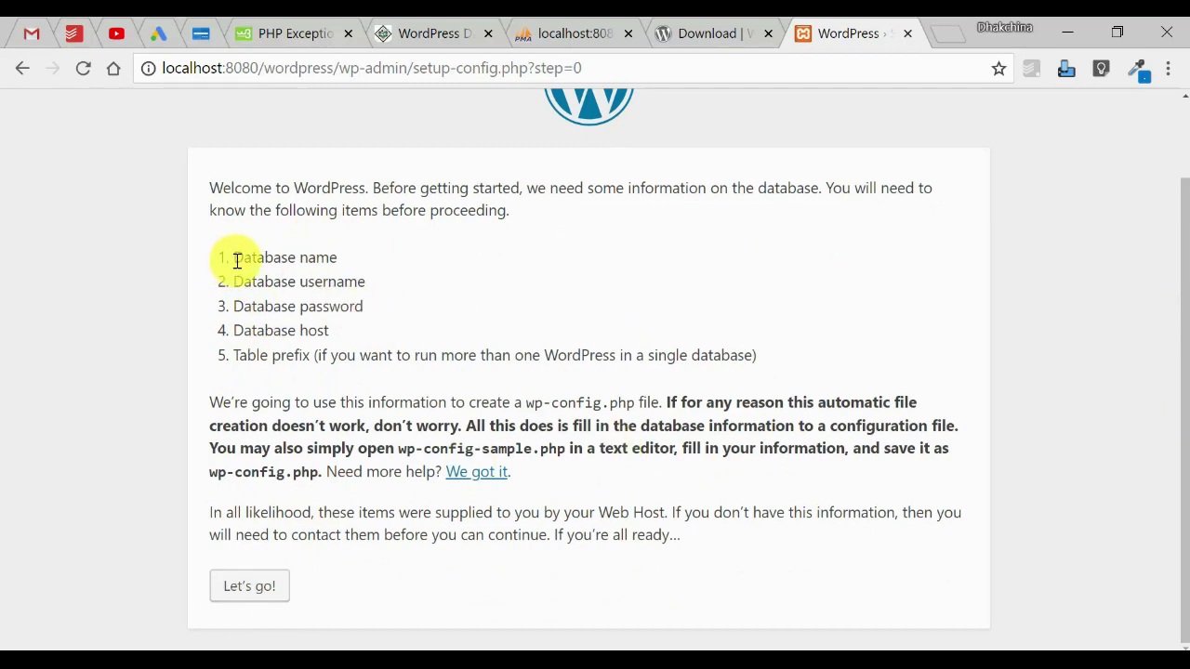
pyautogui.moveTo(237, 261); pyautogui.dragTo(342, 261)
pyautogui.click(316, 284)
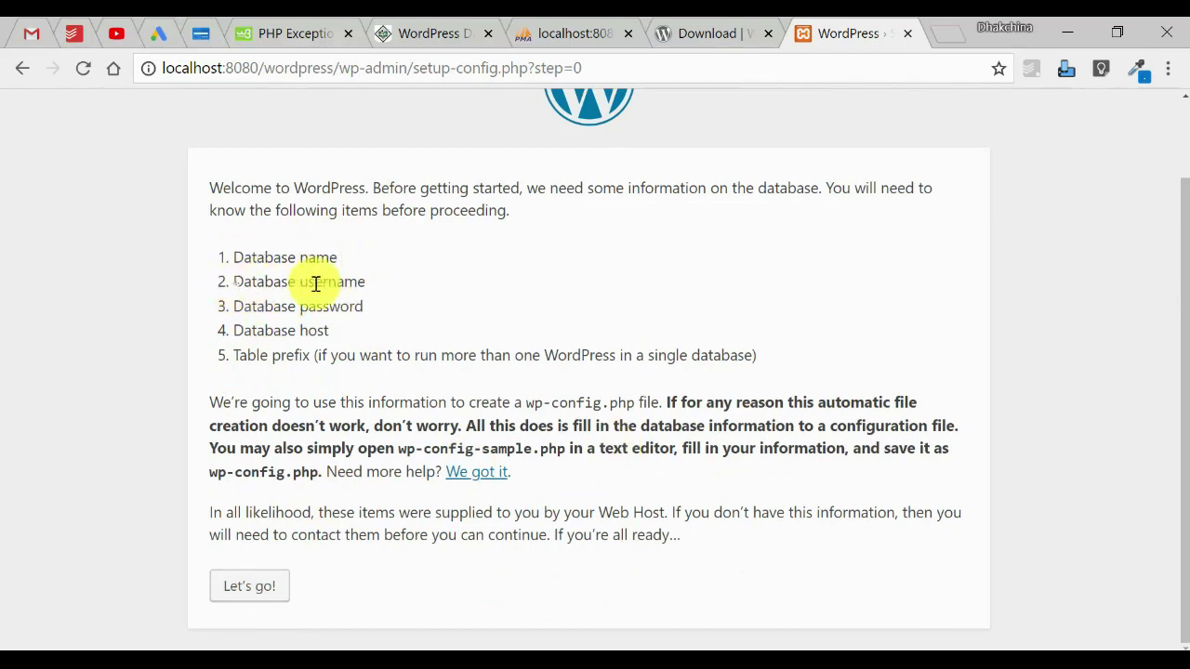
pyautogui.tripleClick(316, 284)
pyautogui.tripleClick(245, 306)
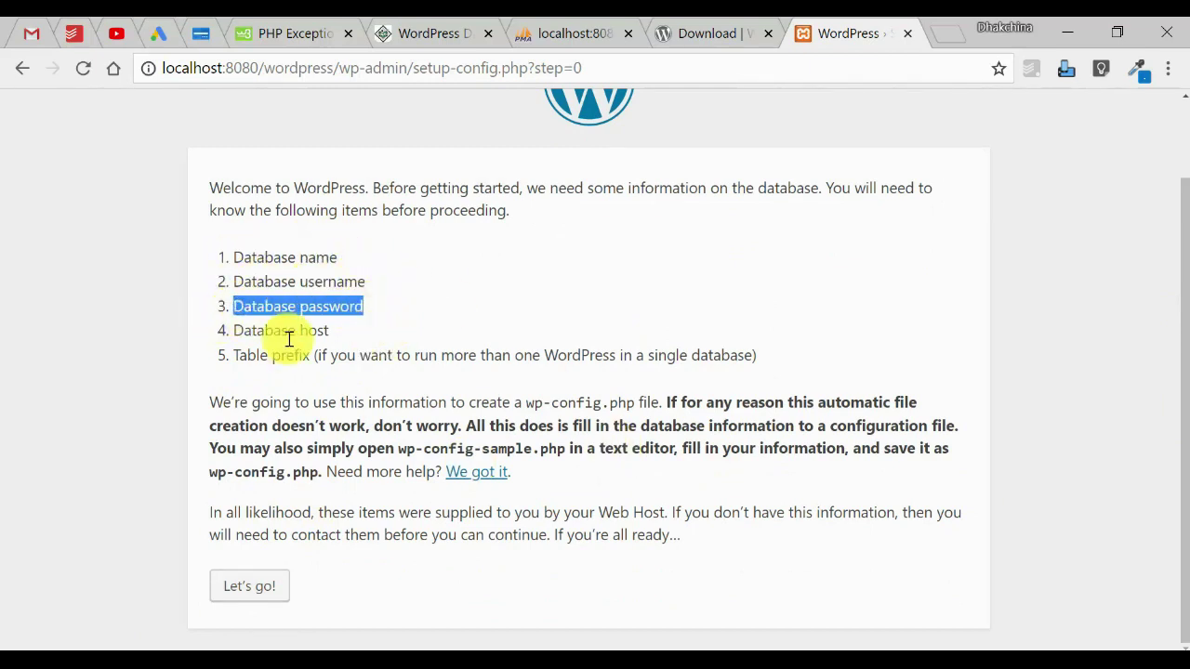
pyautogui.moveTo(244, 309); pyautogui.dragTo(326, 334)
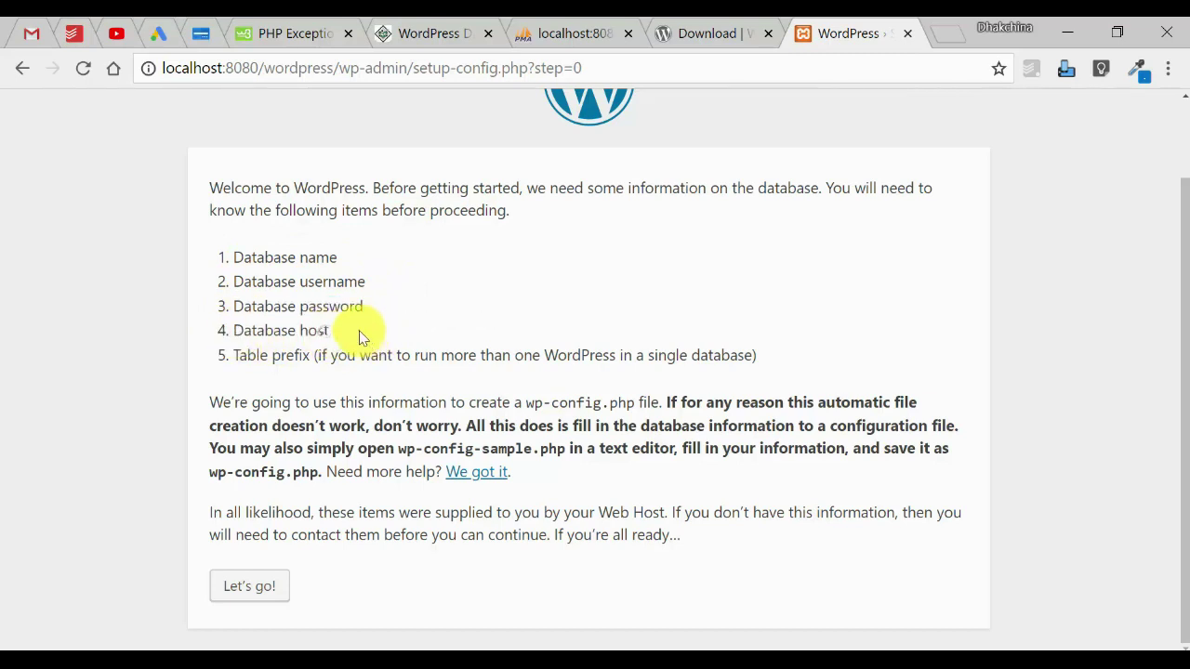
pyautogui.tripleClick(239, 332)
pyautogui.moveTo(234, 356); pyautogui.dragTo(437, 361)
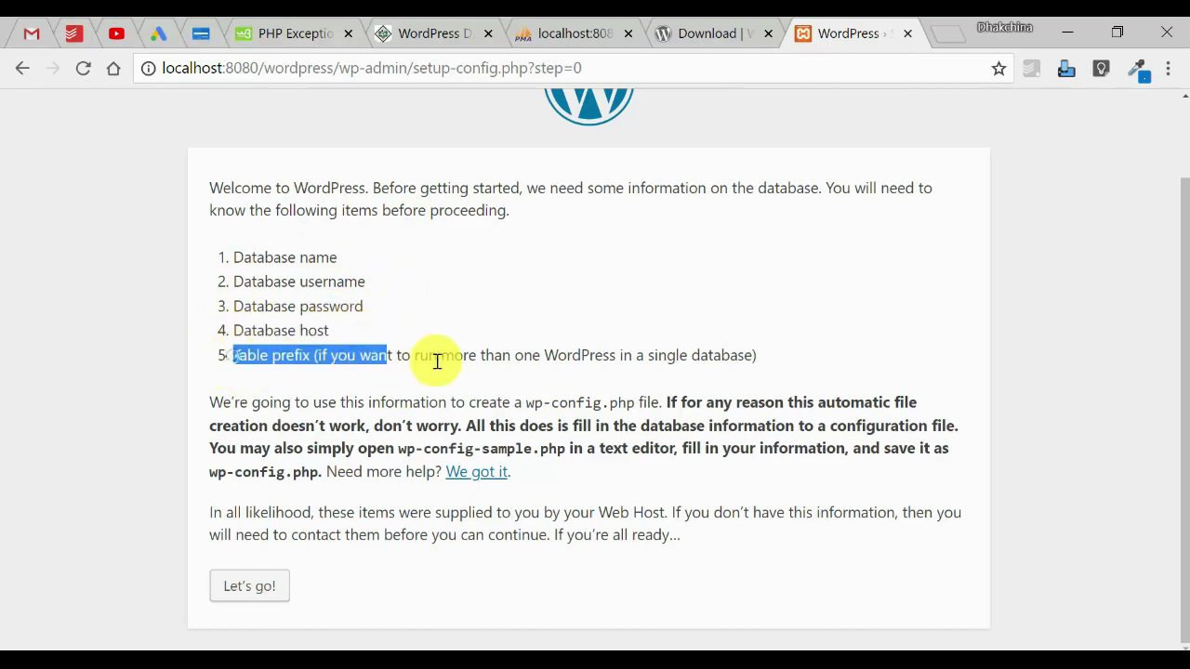
pyautogui.click(709, 372)
pyautogui.moveTo(235, 259); pyautogui.dragTo(353, 332)
pyautogui.click(431, 323)
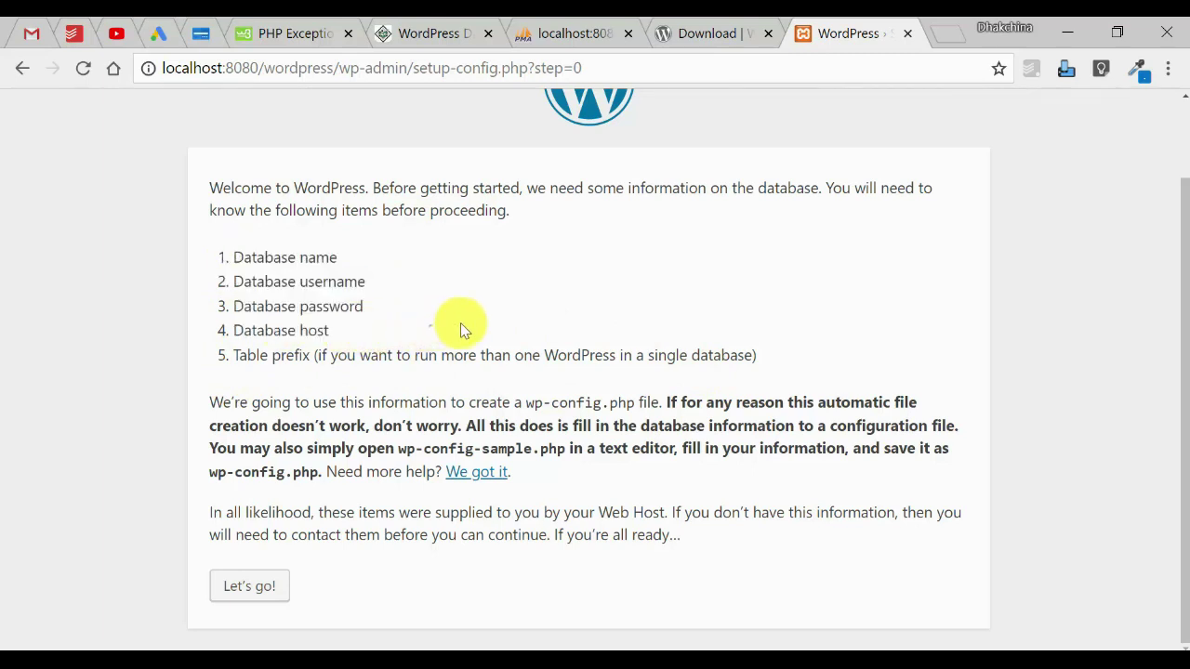
pyautogui.click(237, 588)
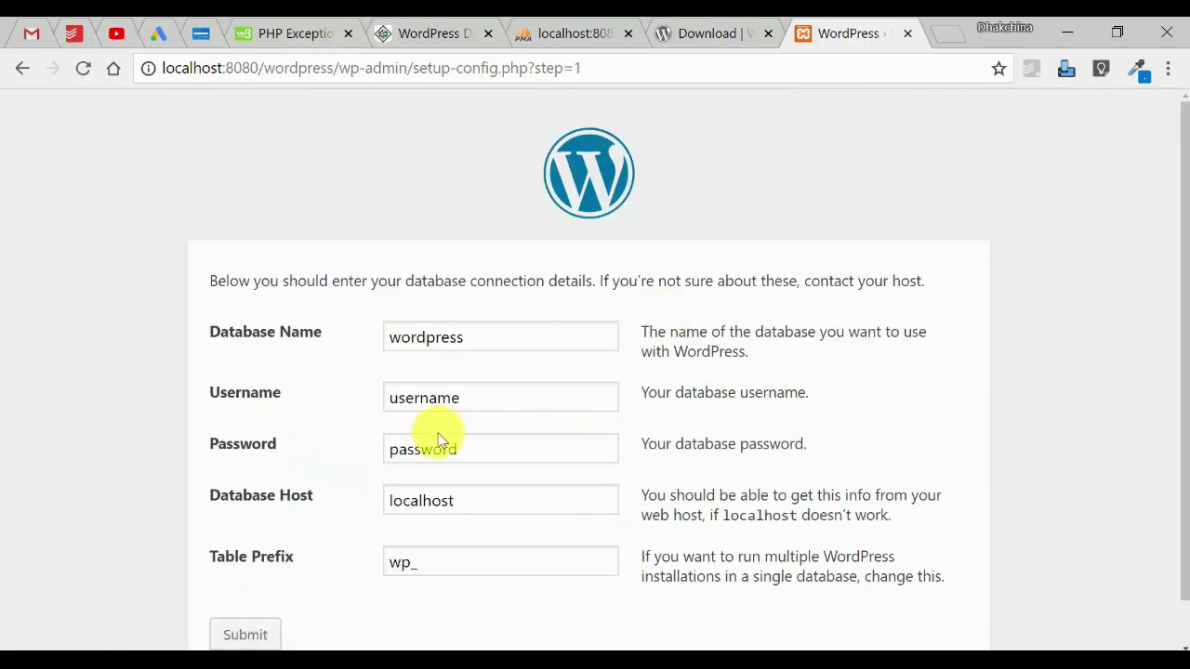
# Enter database name cka_wordpress, username root and a blank password.
pyautogui.click(388, 337)
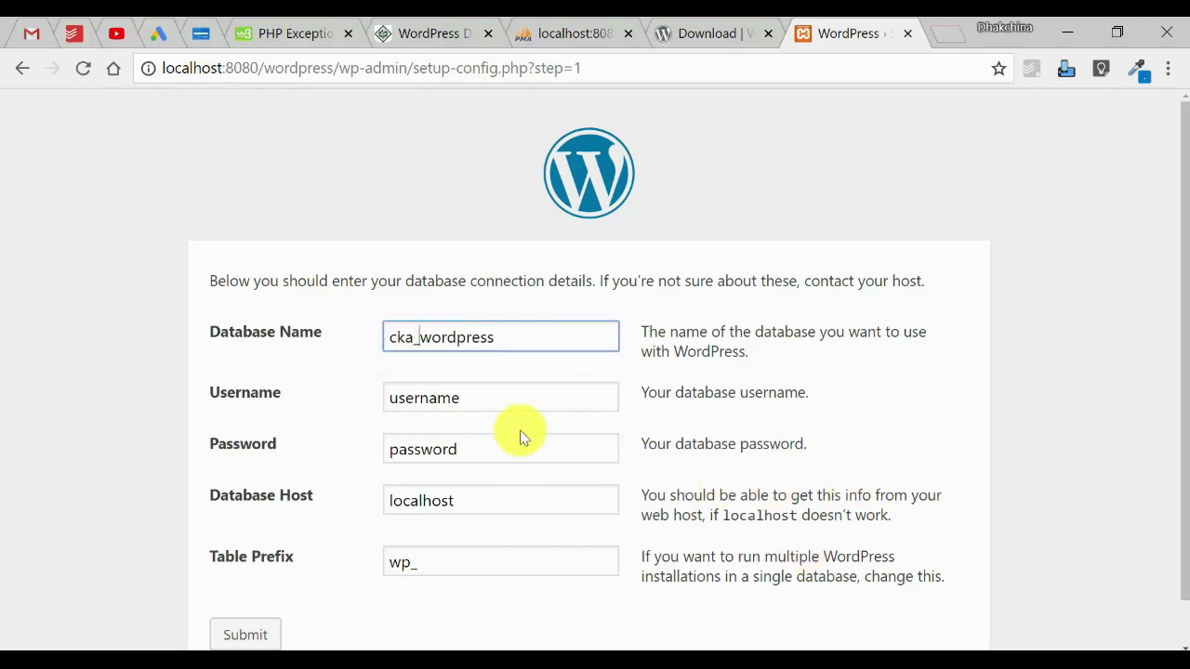
pyautogui.click(500, 398)
pyautogui.hotkey('ctrl', 'a')
pyautogui.write('root')
pyautogui.press('Tab')
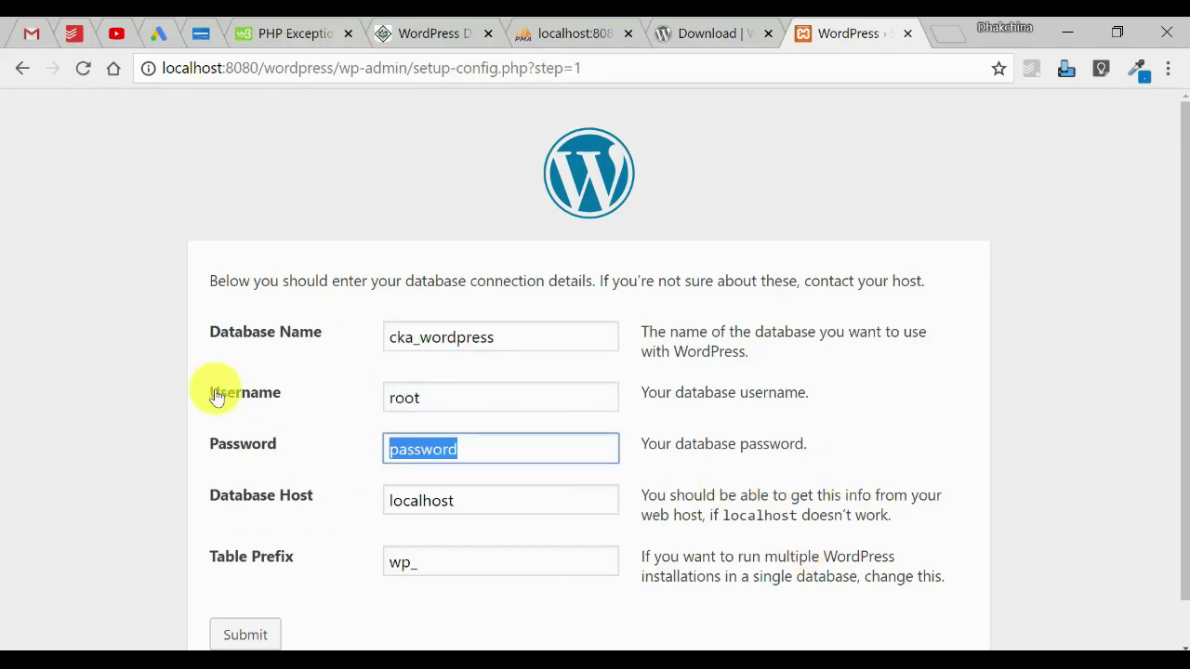
pyautogui.press('BackSpace')
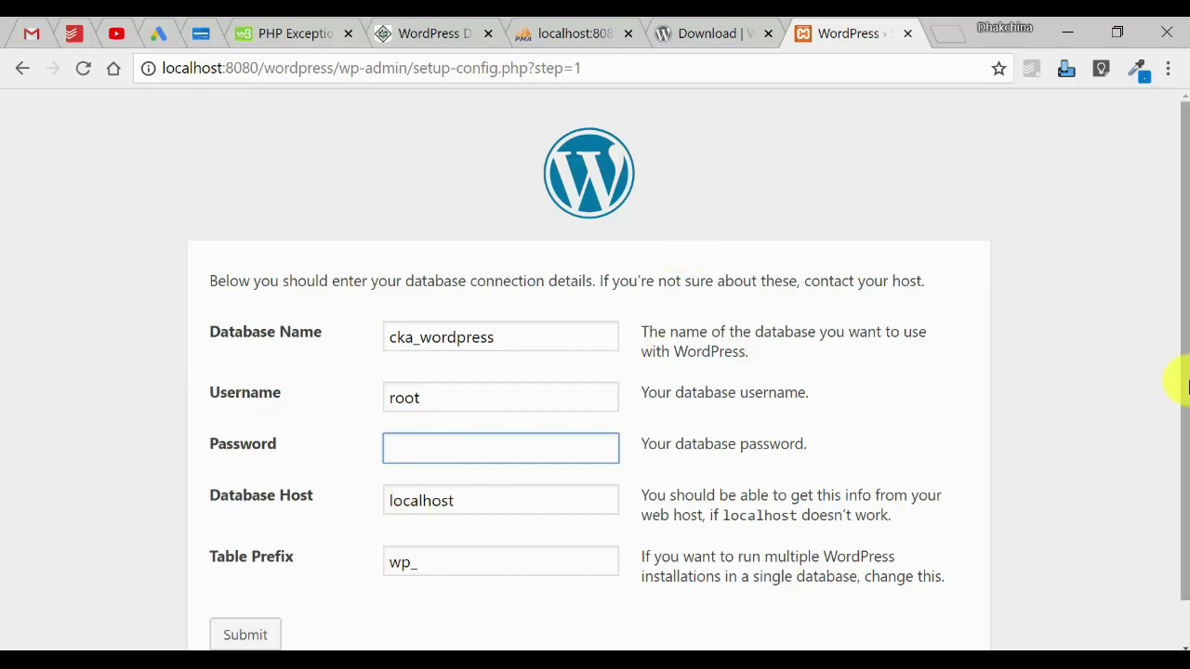
# Submit the database connection details and run the WordPress installation.
pyautogui.scroll(-1, 1184, 385)
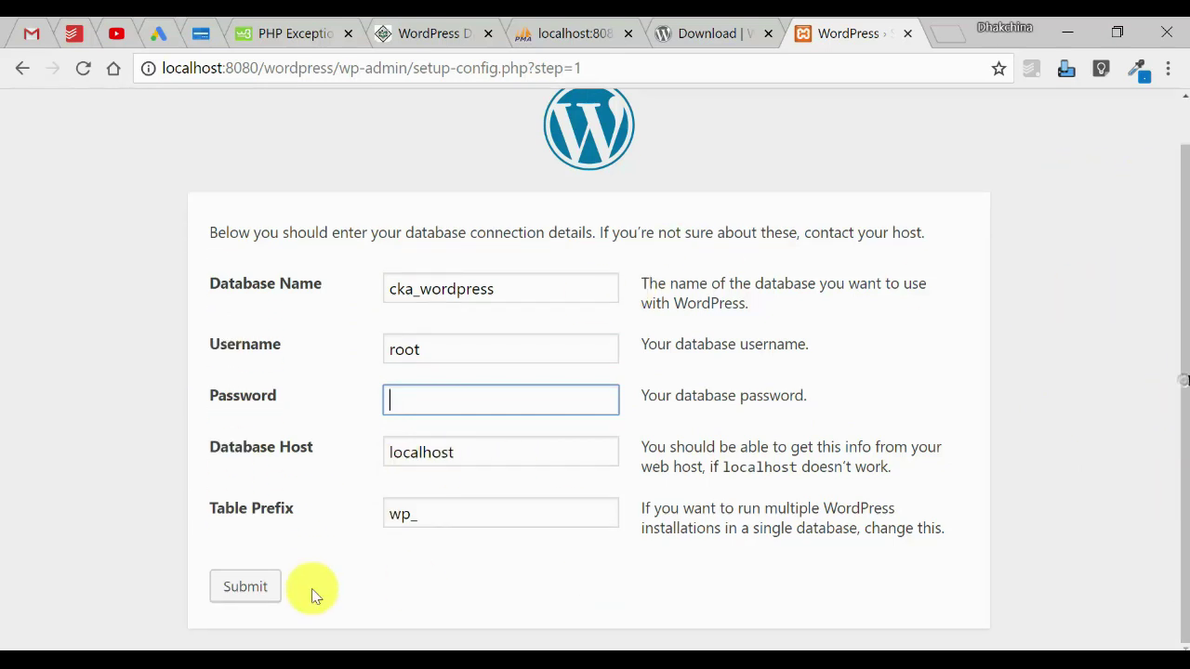
pyautogui.click(447, 522)
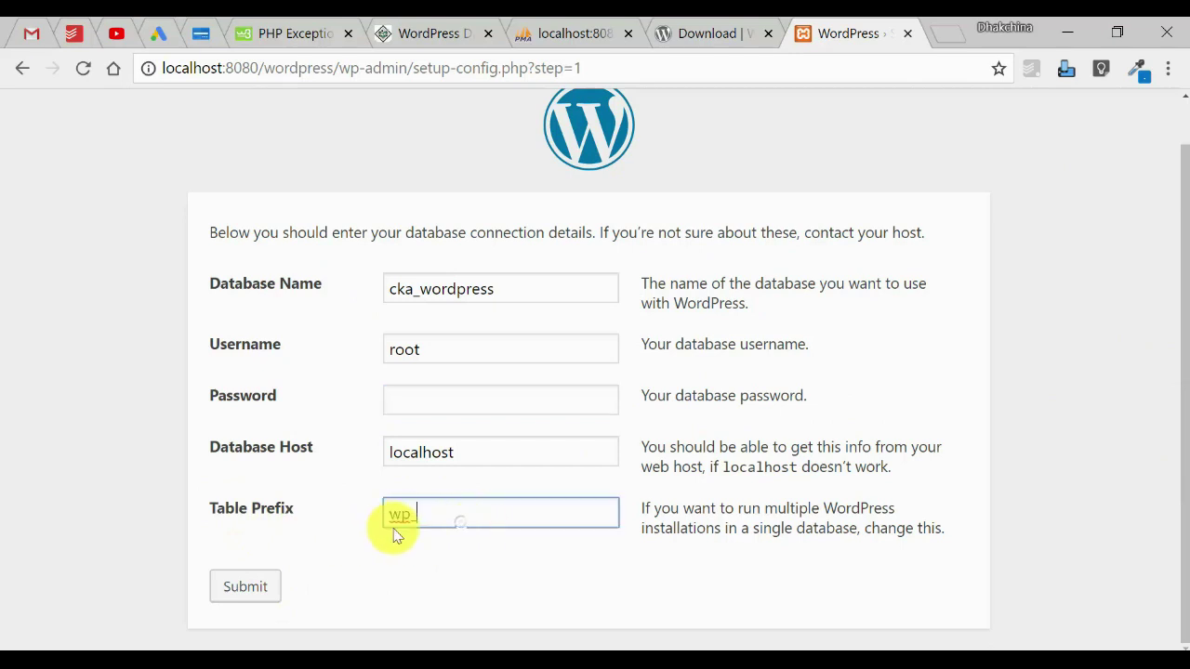
pyautogui.click(243, 589)
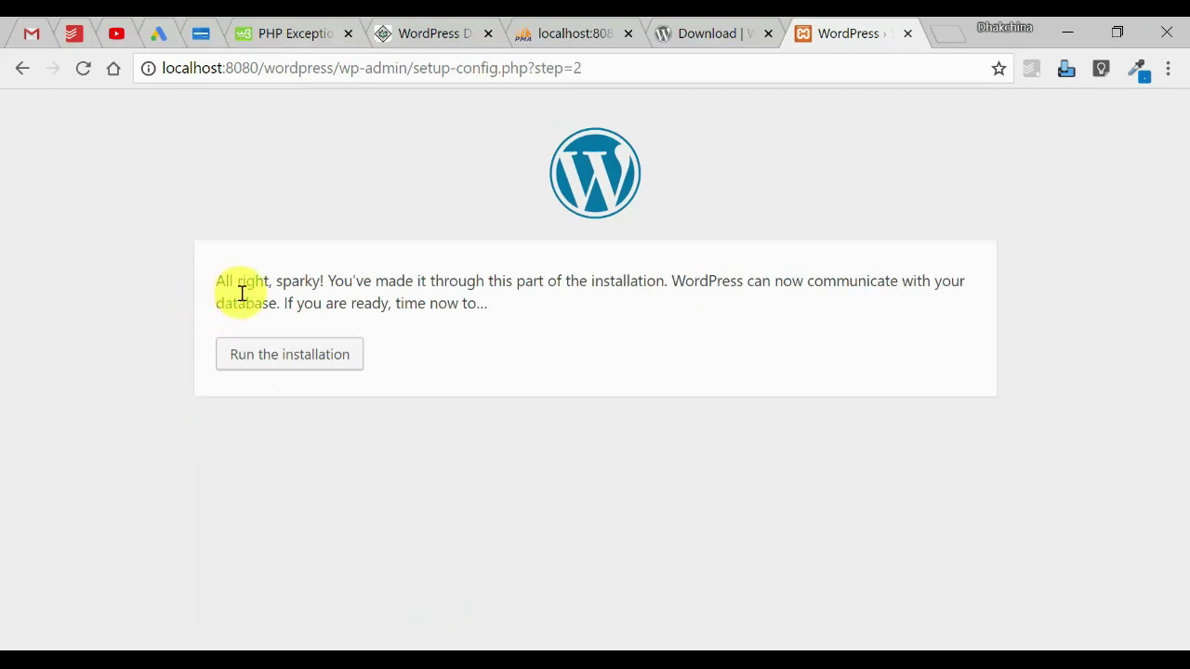
pyautogui.click(295, 360)
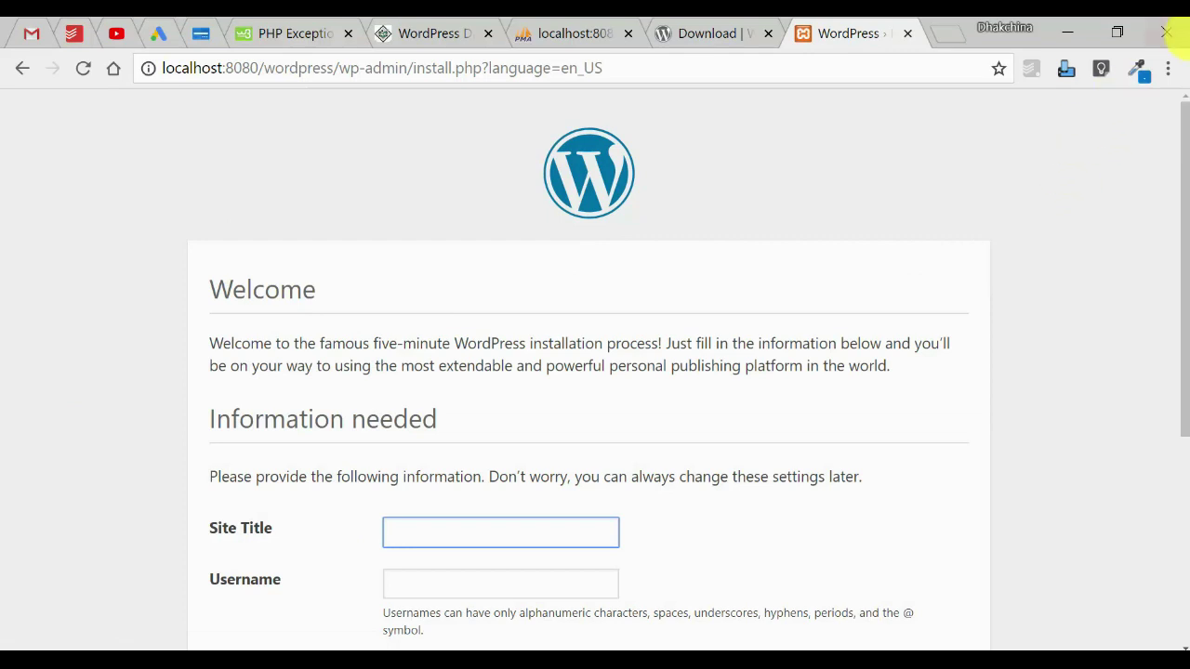
# Enter site title 'CKA Wordpress Training', username admin and the admin password.
pyautogui.moveTo(1173, 161); pyautogui.dragTo(1161, 323)
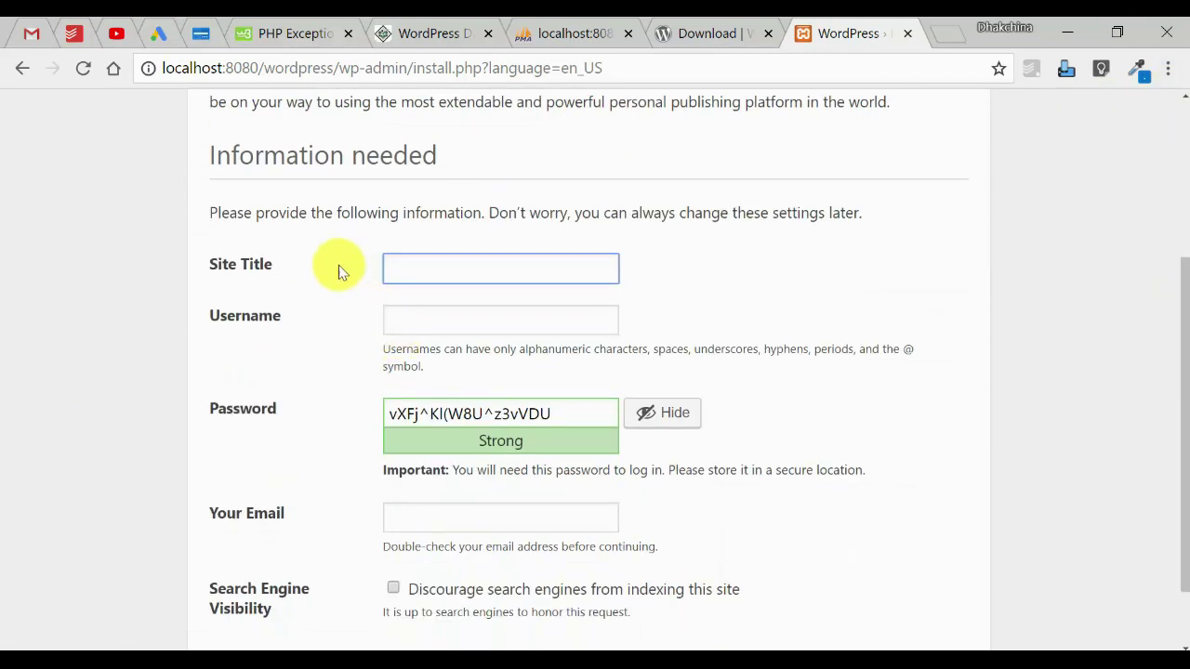
pyautogui.write('CKA Wordpres')
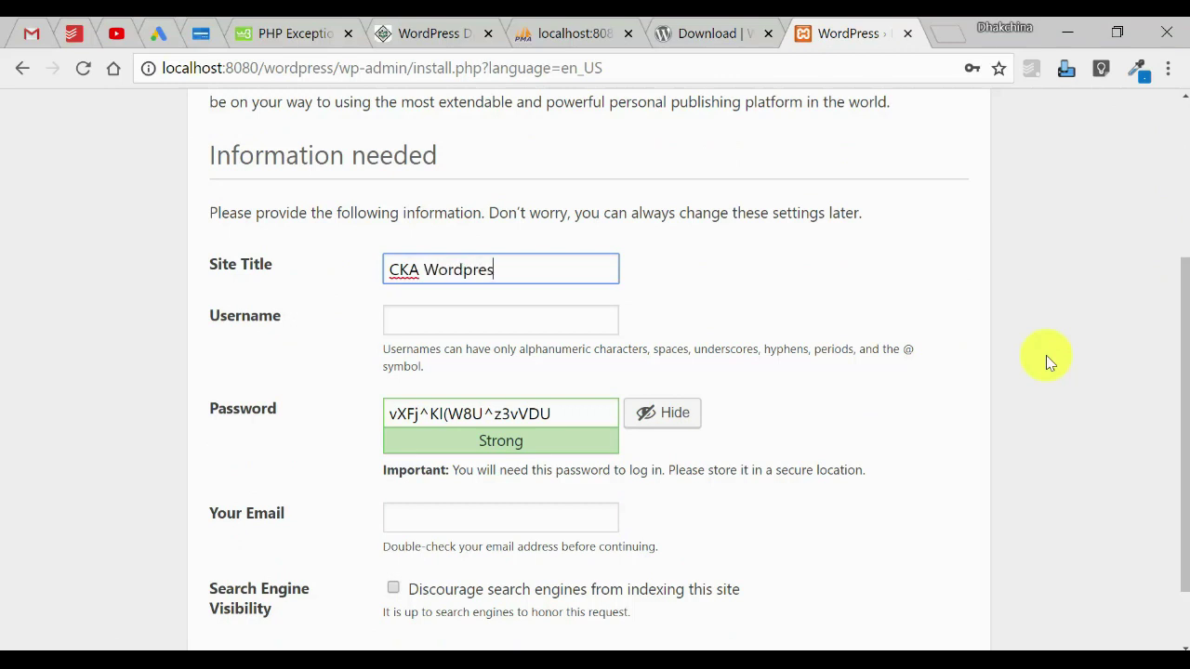
pyautogui.write('s Training')
pyautogui.press('Tab')
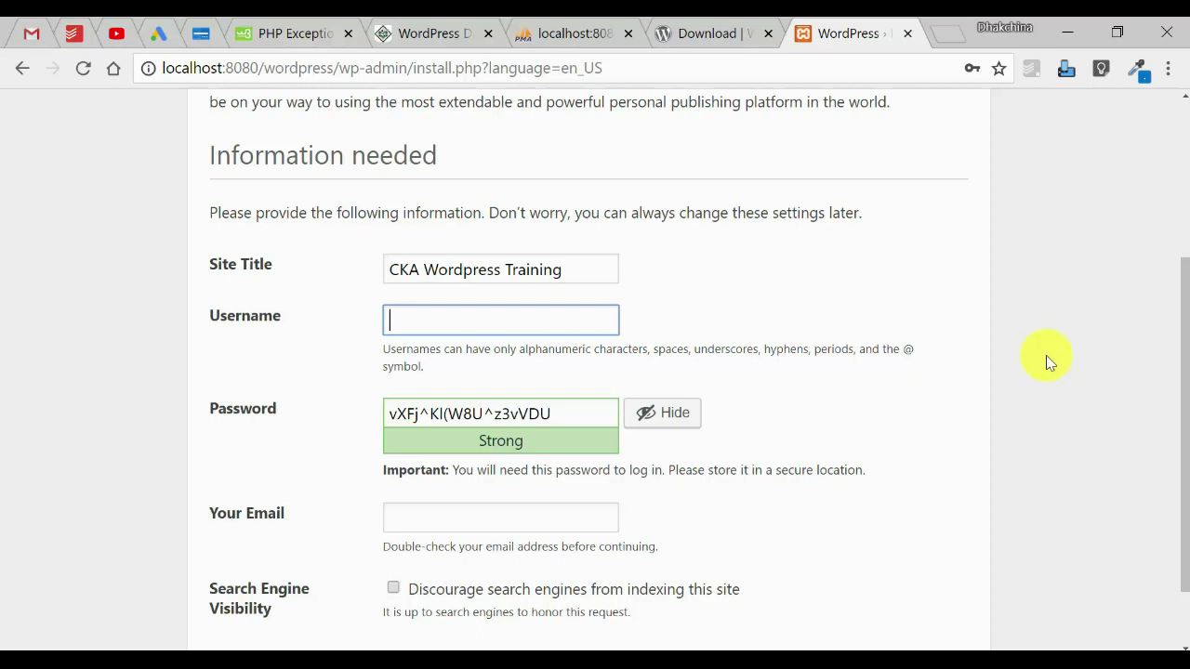
pyautogui.write('admin')
pyautogui.press('Tab')
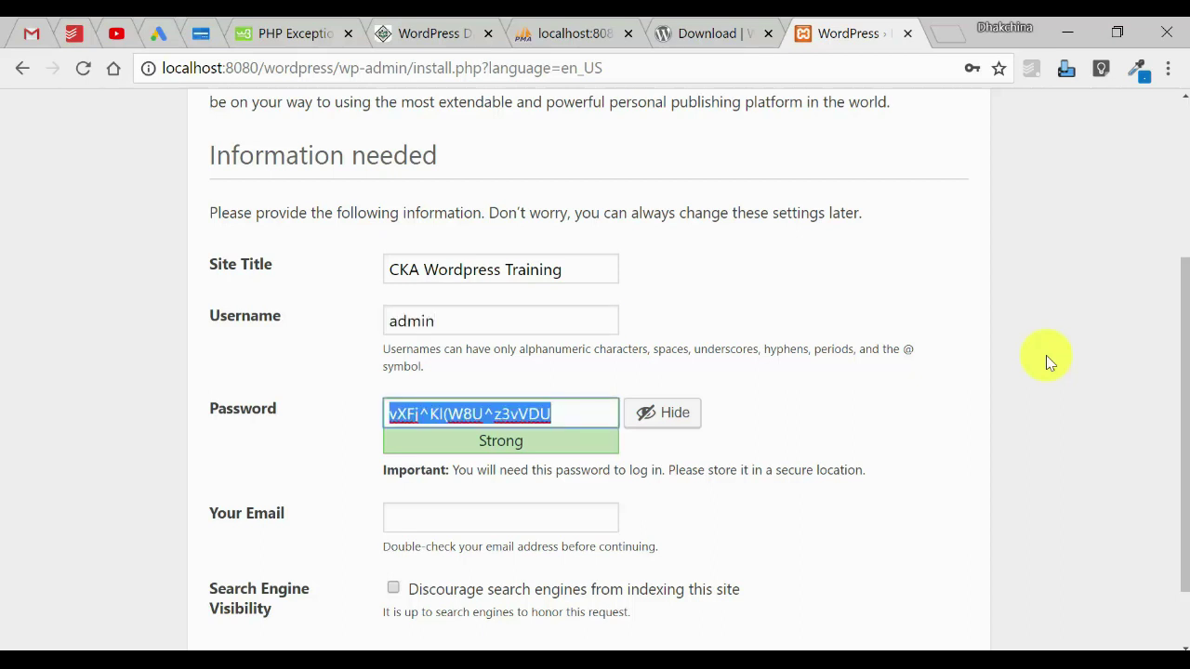
pyautogui.write('Super@123')
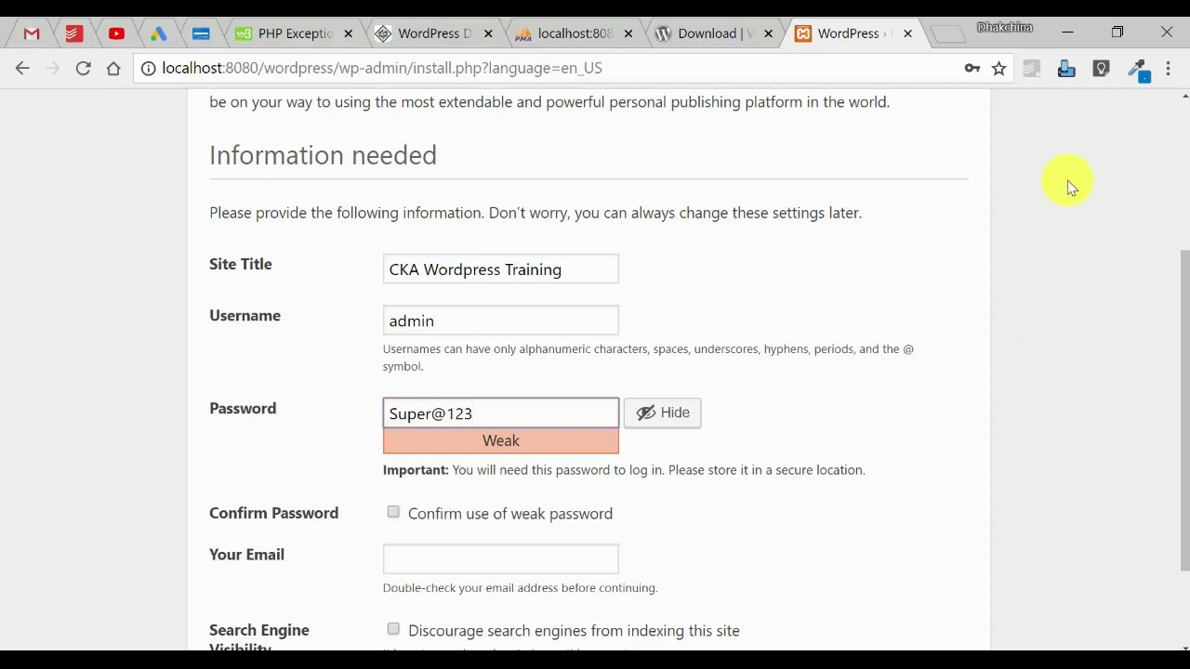
# Confirm the weak password, enter the admin's e-mail address, and install WordPress.
pyautogui.moveTo(1183, 318); pyautogui.dragTo(1183, 417)
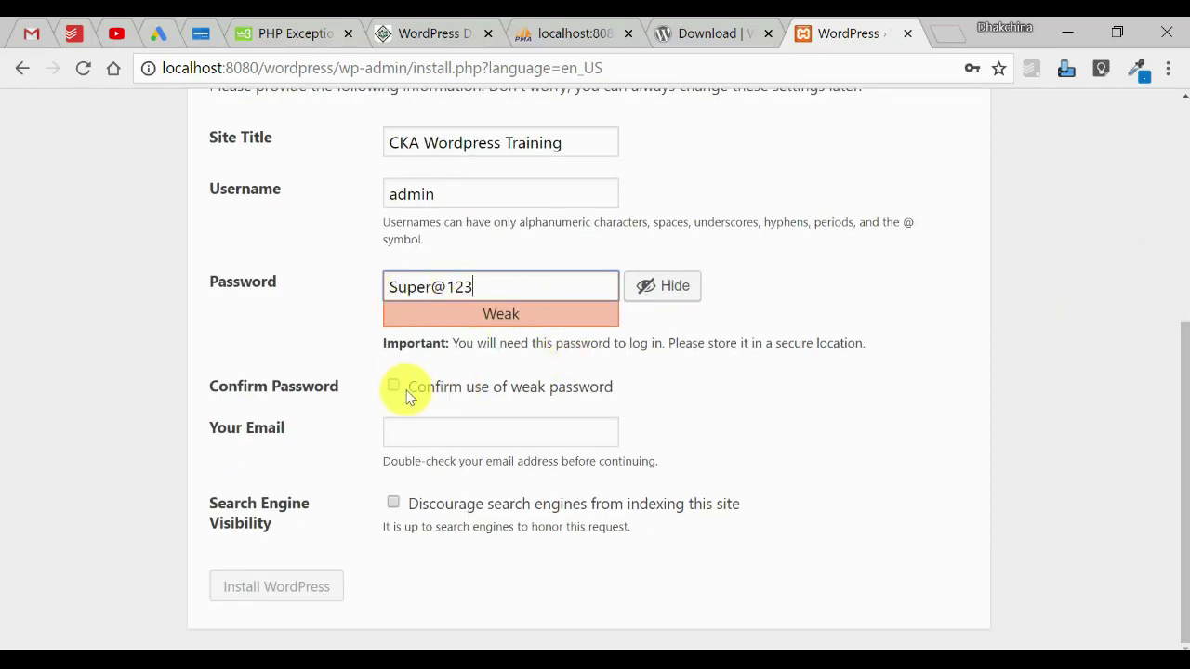
pyautogui.moveTo(486, 315); pyautogui.dragTo(531, 319)
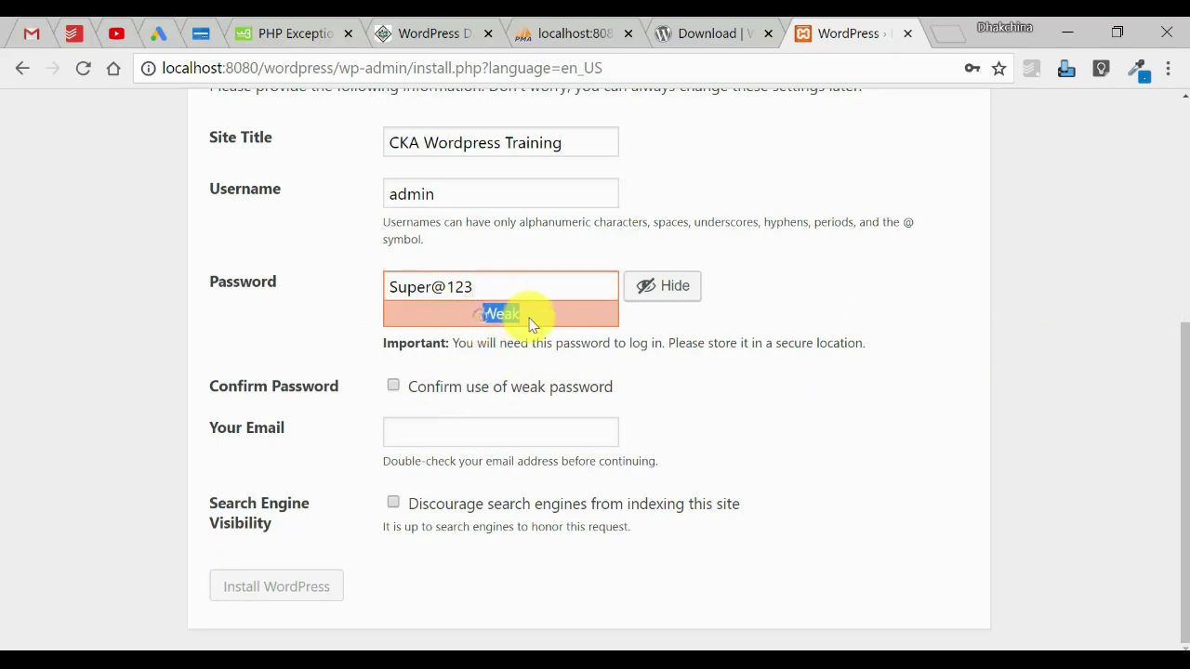
pyautogui.click(394, 389)
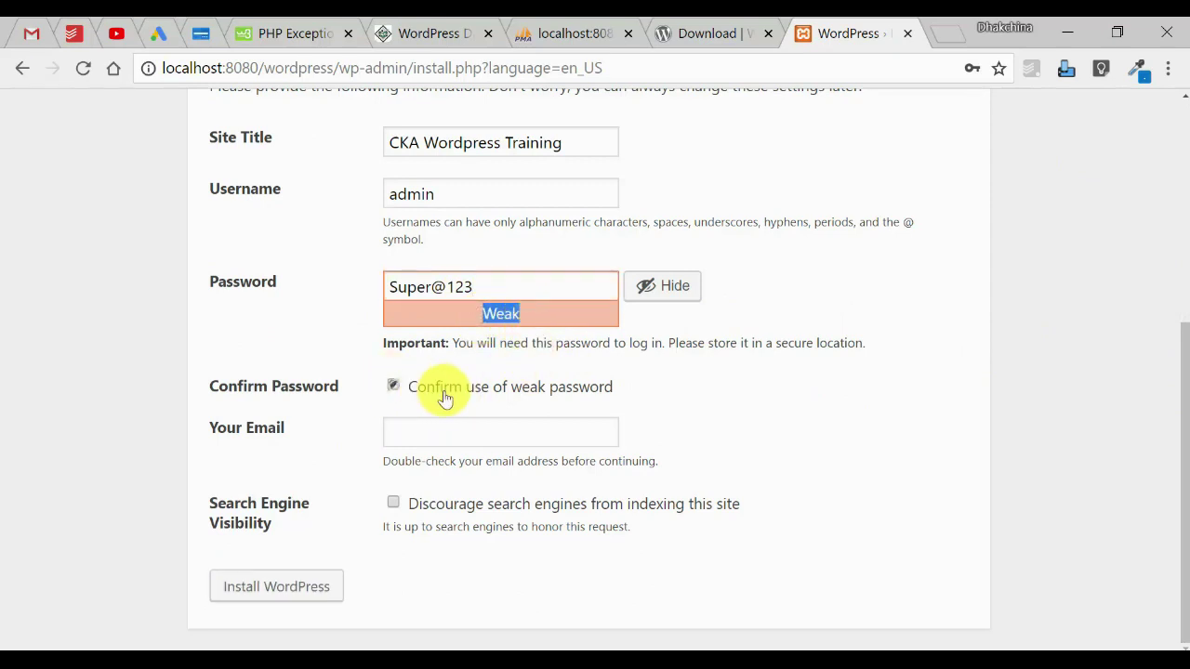
pyautogui.click(530, 431)
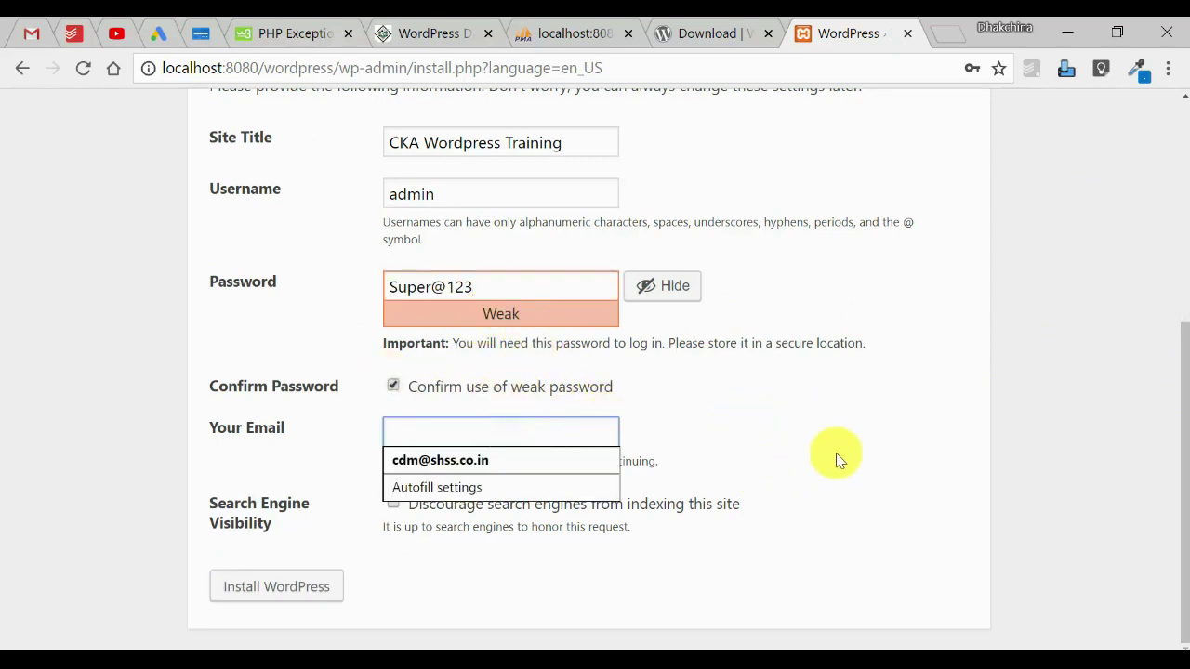
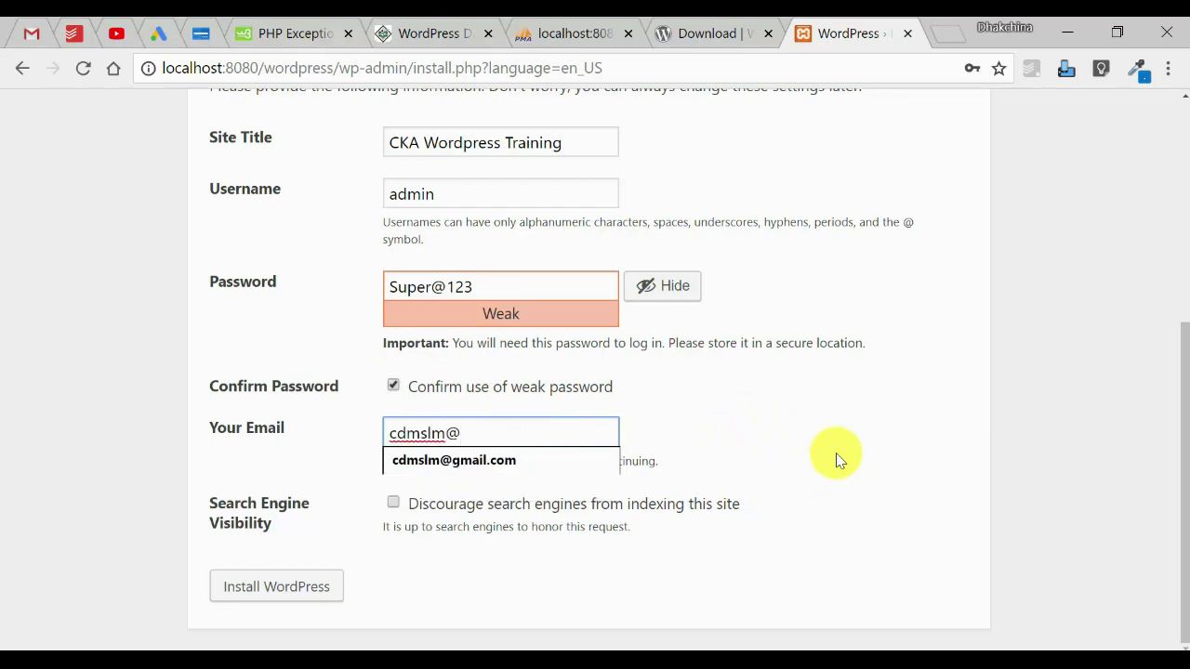
pyautogui.press('Tab')
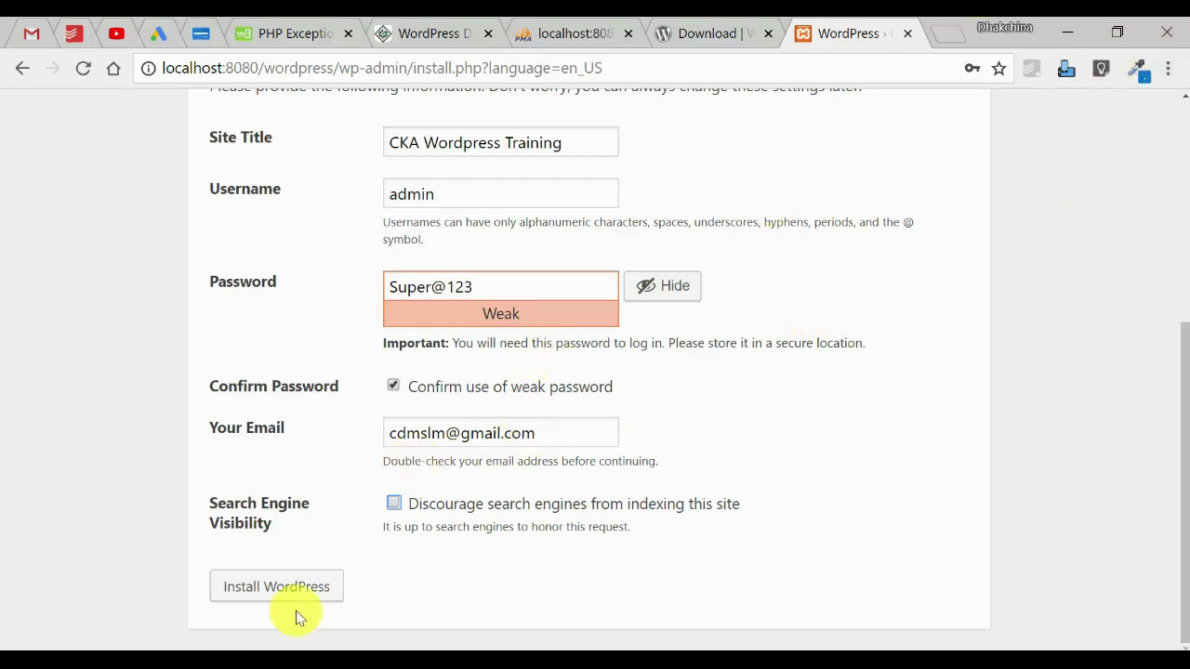
pyautogui.click(261, 596)
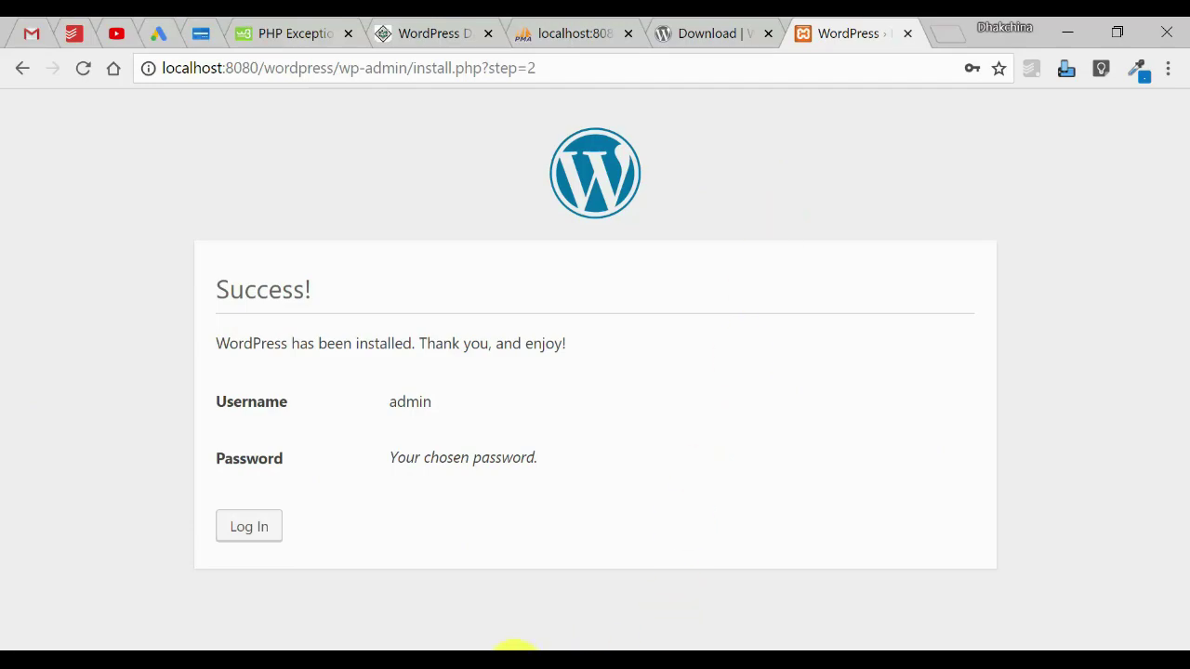
# Return to the PowerPoint slide show showing the Setup slide.
pyautogui.moveTo(515, 649)
pyautogui.click(624, 609)
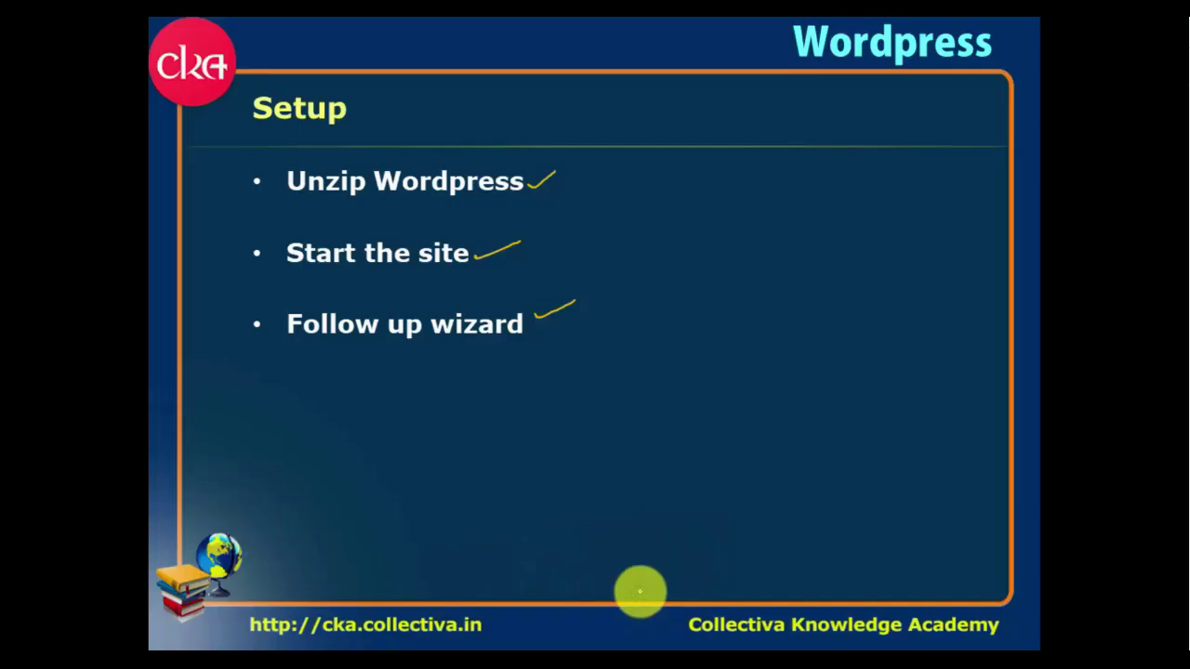